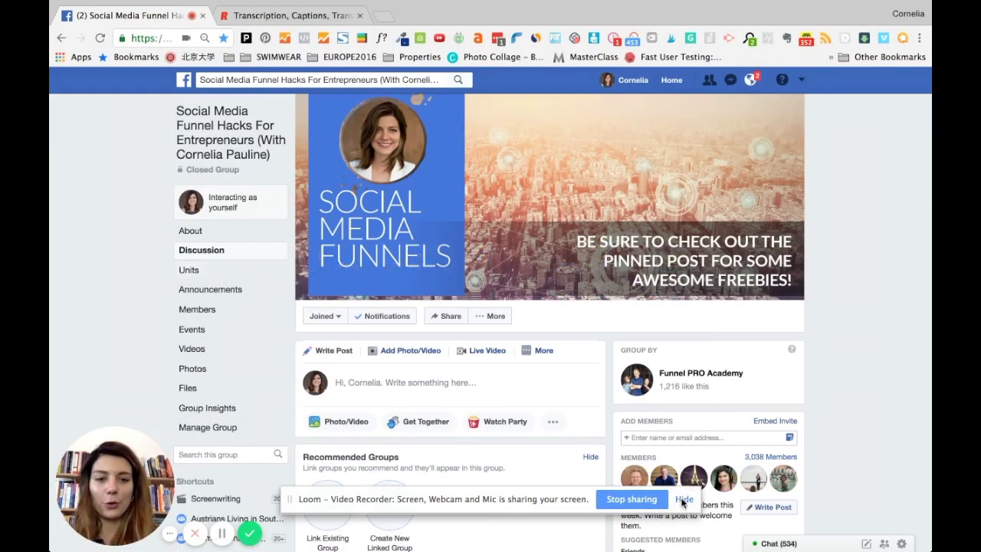
# Step: Open the car video from the Facebook group's Videos section
pyautogui.click(680, 499)
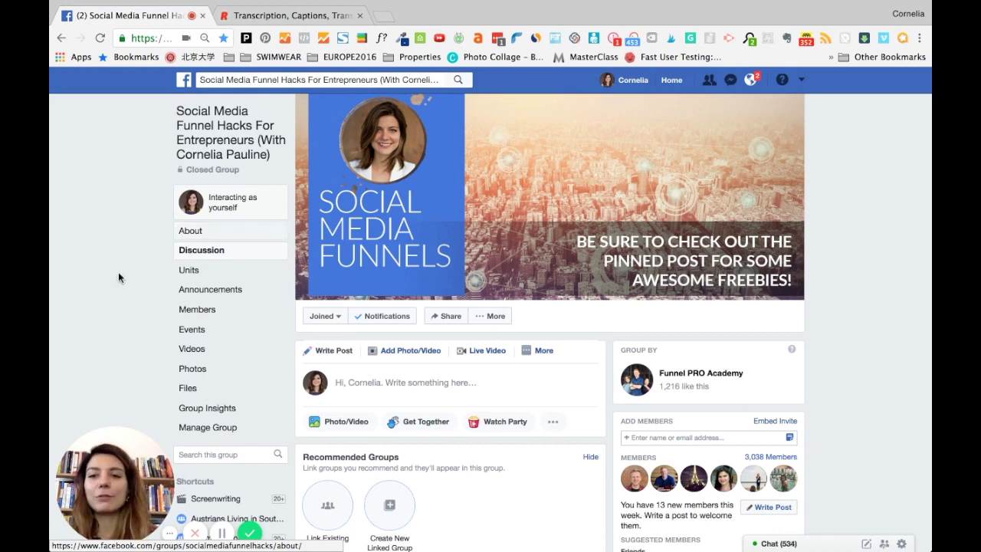
pyautogui.click(190, 351)
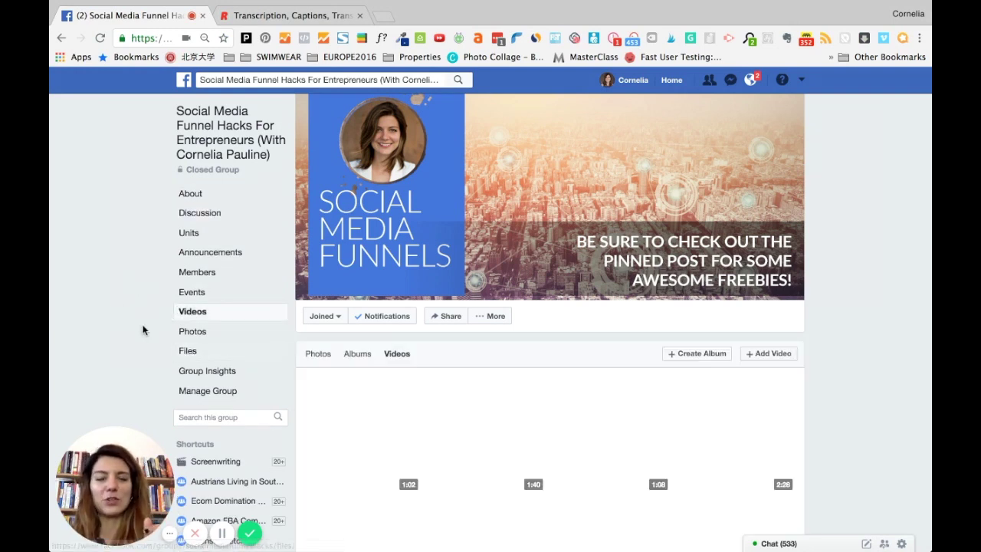
pyautogui.scroll(-3, 495, 374)
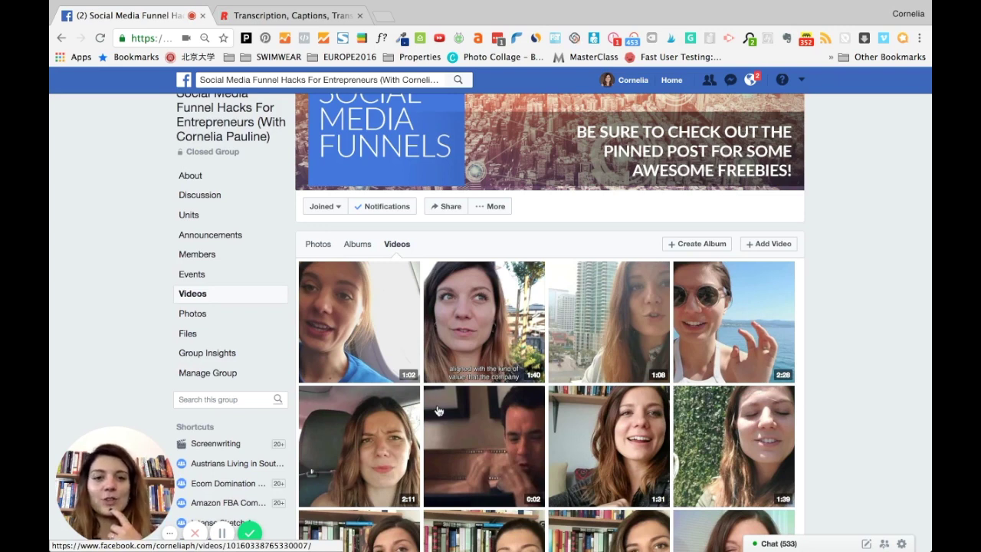
pyautogui.click(352, 445)
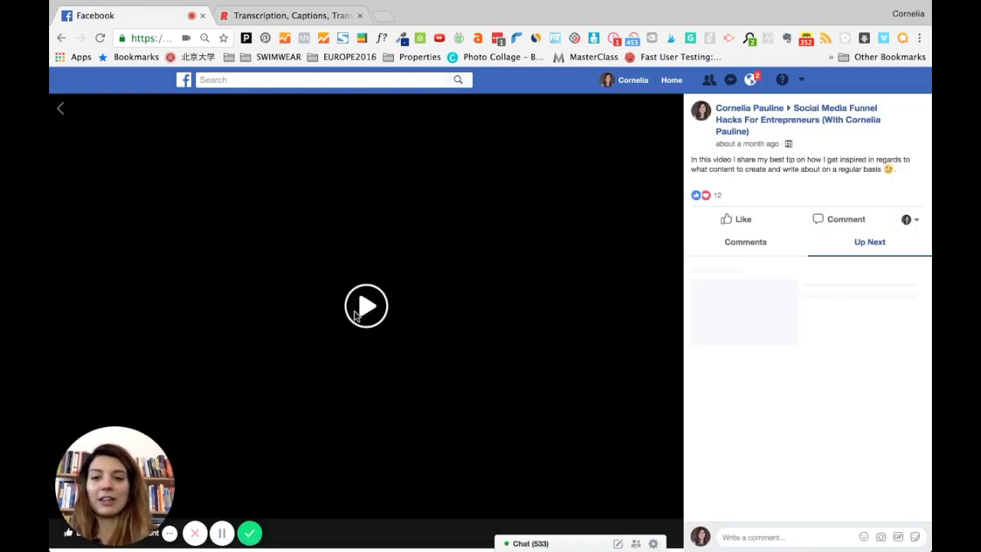
# Step: Play and pause the car video, then show and select its video URL
pyautogui.click(355, 314)
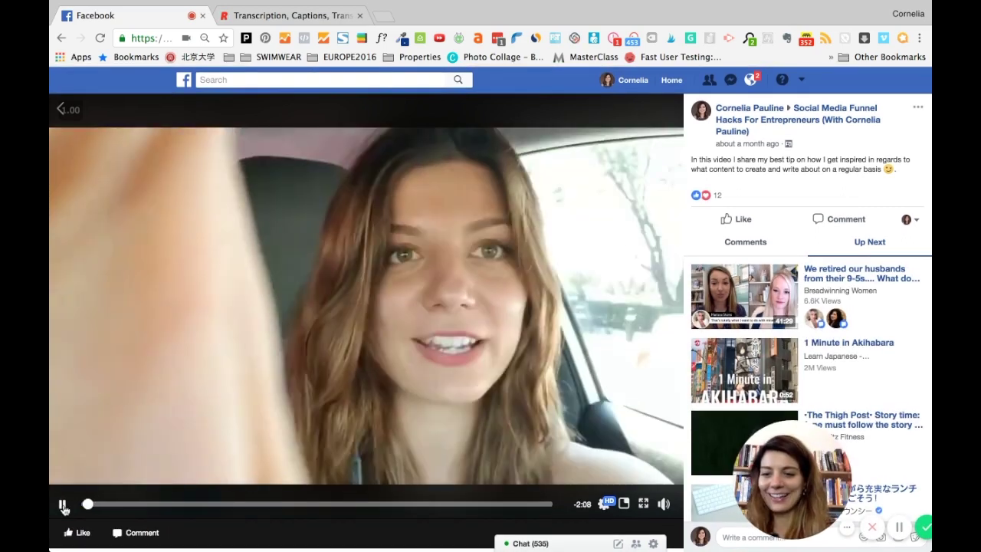
pyautogui.click(534, 342)
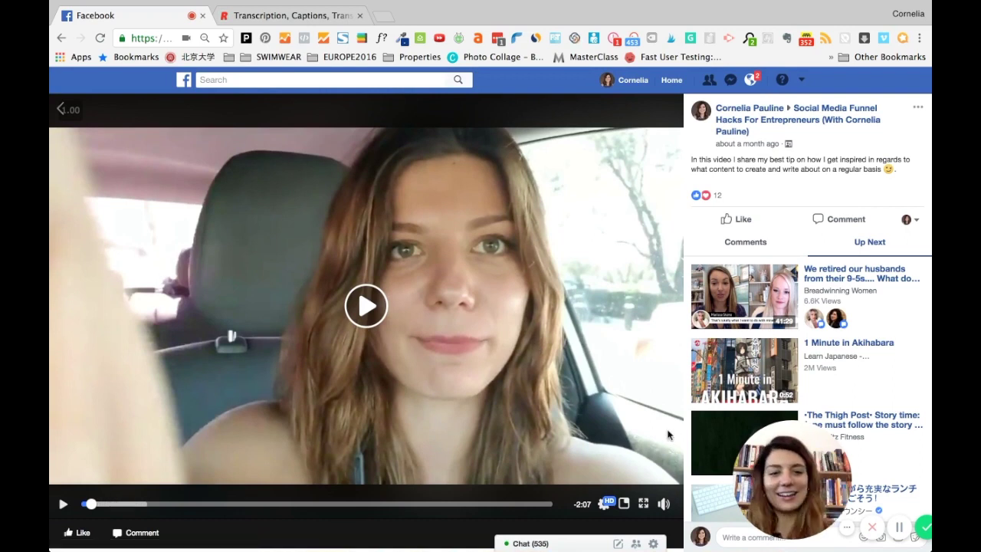
pyautogui.rightClick(617, 314)
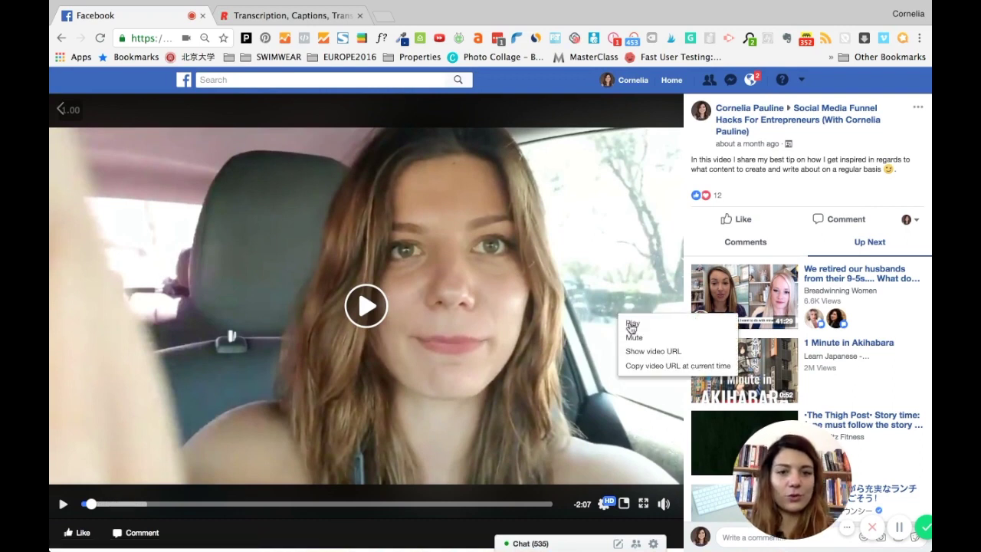
pyautogui.click(640, 352)
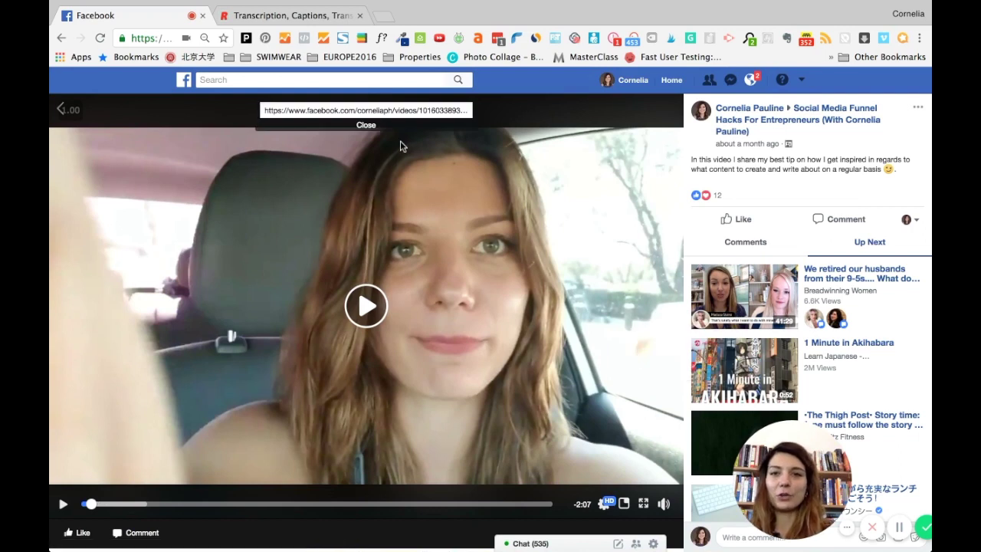
pyautogui.click(349, 110)
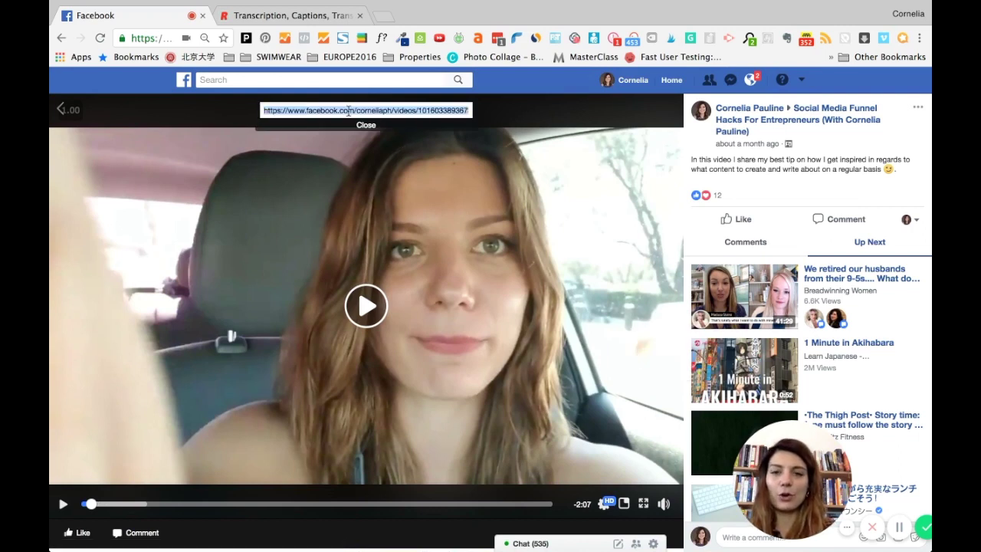
# Step: Load the copied video URL in a new tab placed beside Facebook
pyautogui.click(387, 17)
pyautogui.moveTo(389, 18); pyautogui.dragTo(272, 19)
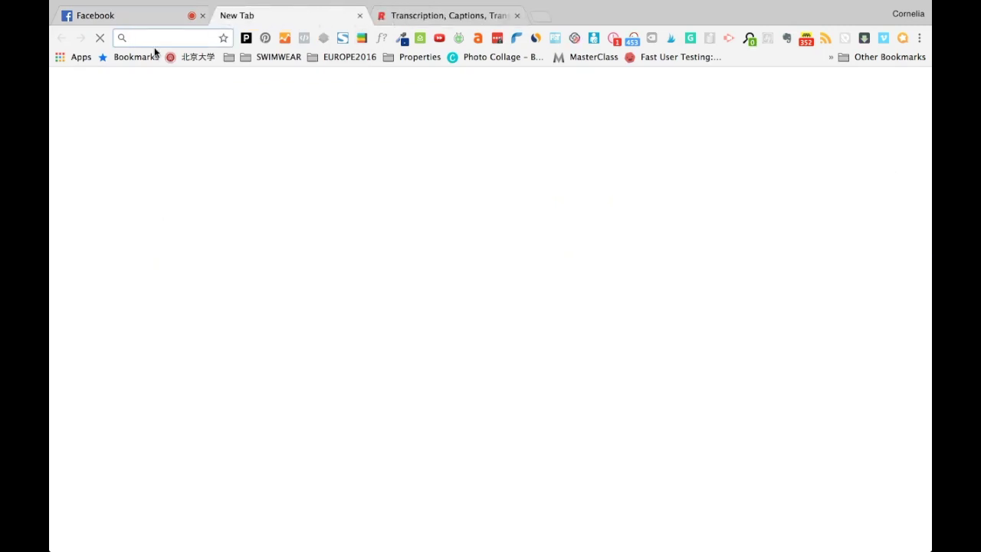
pyautogui.press('super+v')
pyautogui.press('Return')
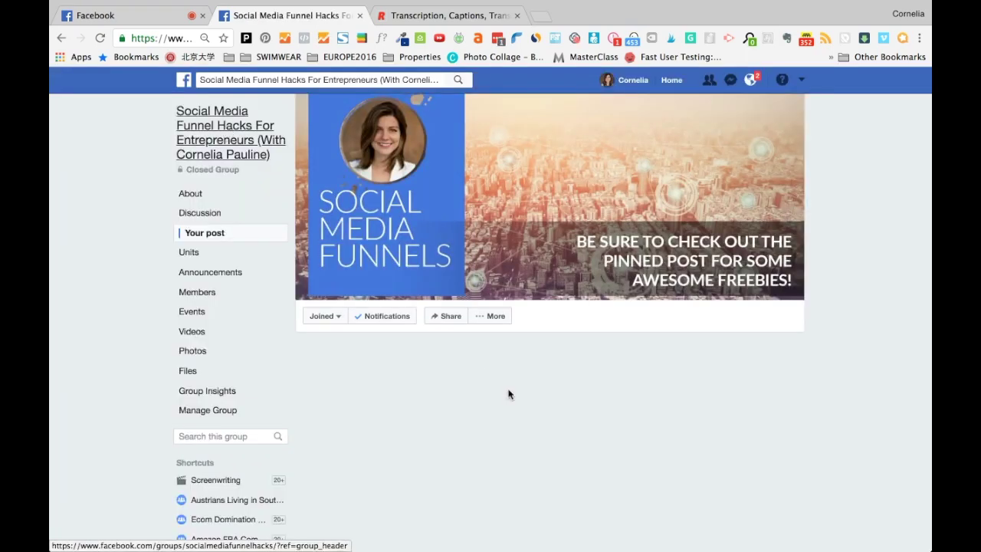
# Step: Play the car video in the group post and pause it a few seconds in
pyautogui.scroll(-1, 508, 393)
pyautogui.scroll(1, 508, 394)
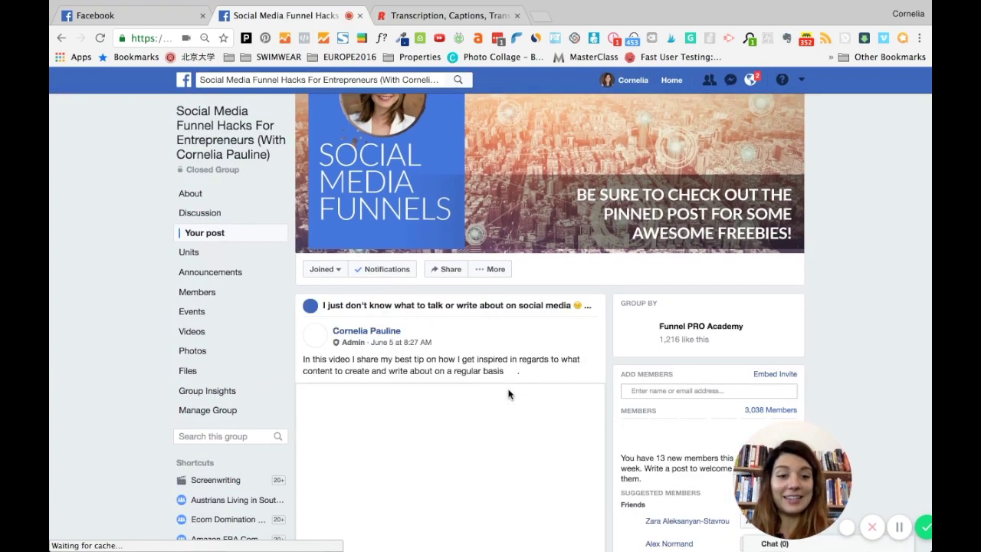
pyautogui.scroll(-3, 508, 394)
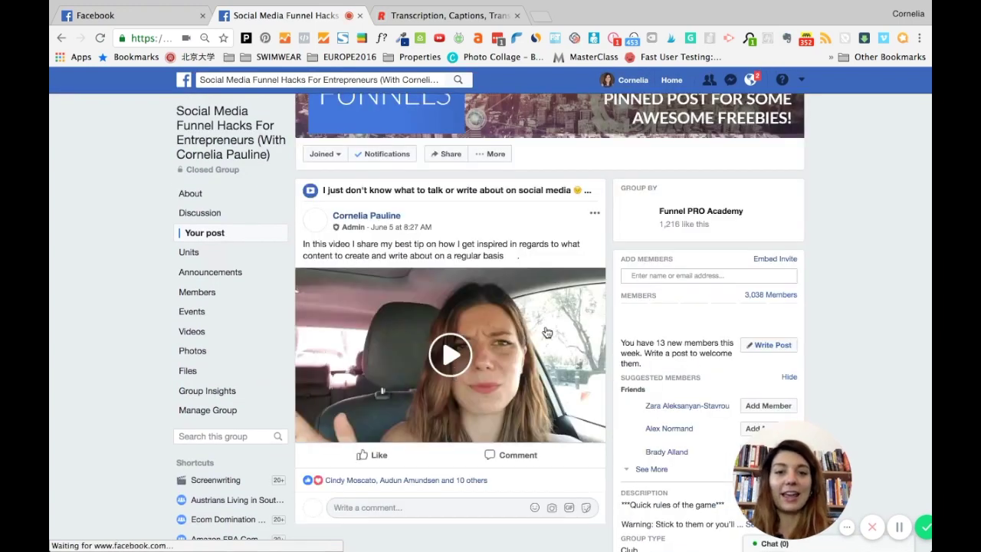
pyautogui.scroll(-2, 547, 332)
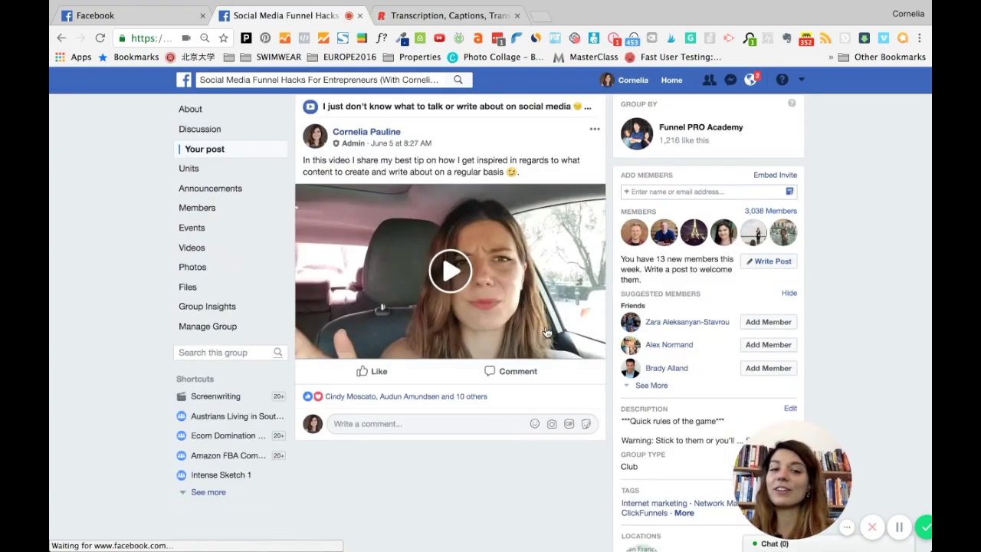
pyautogui.click(549, 223)
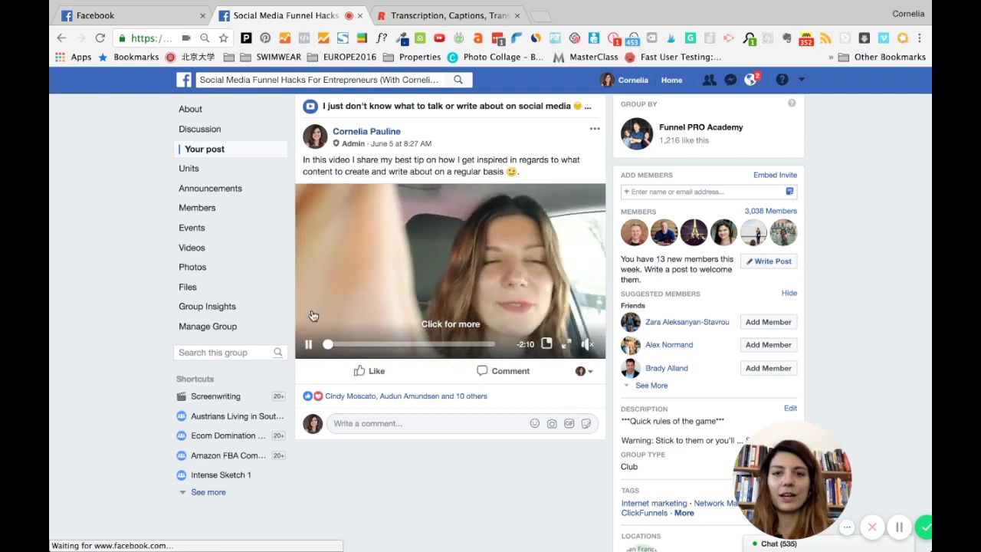
pyautogui.click(309, 344)
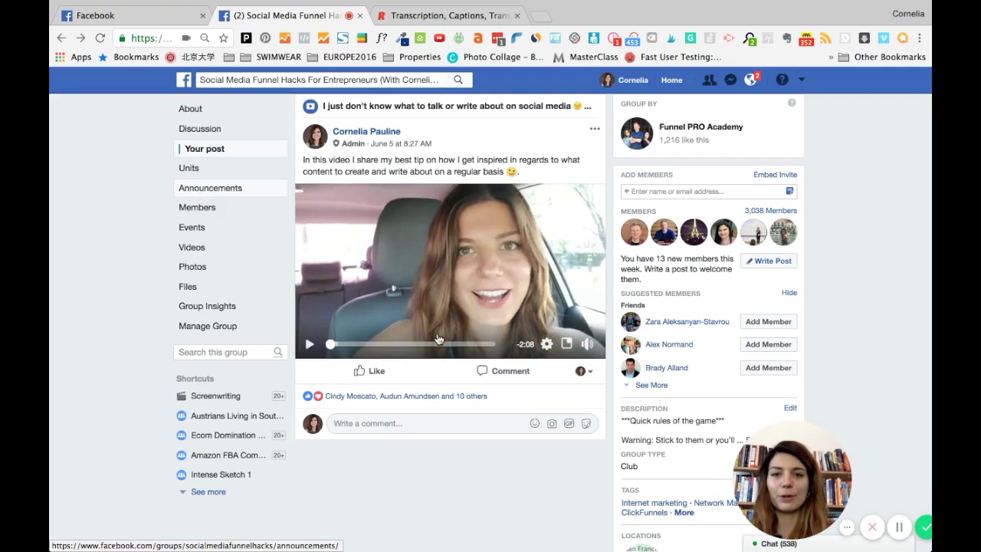
pyautogui.scroll(1, 285, 360)
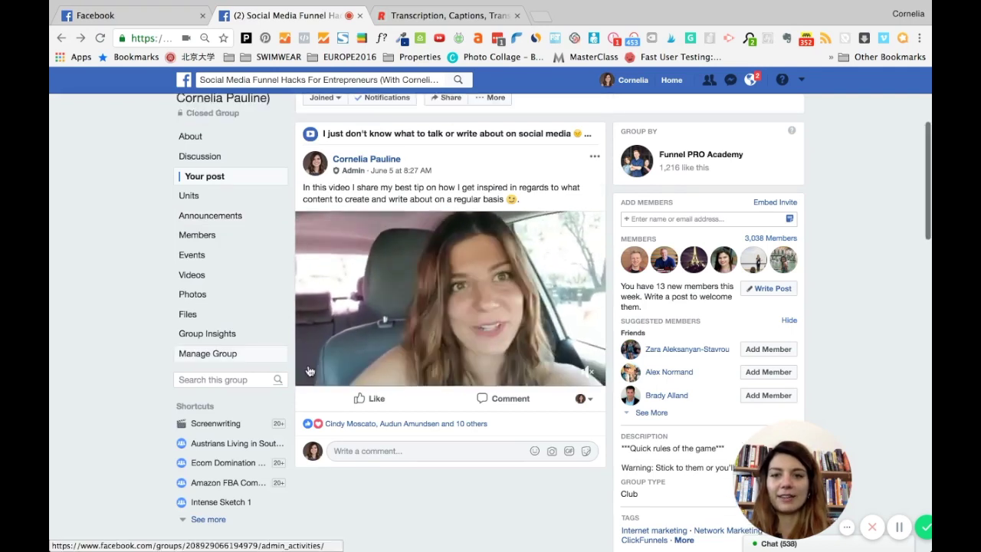
pyautogui.click(309, 373)
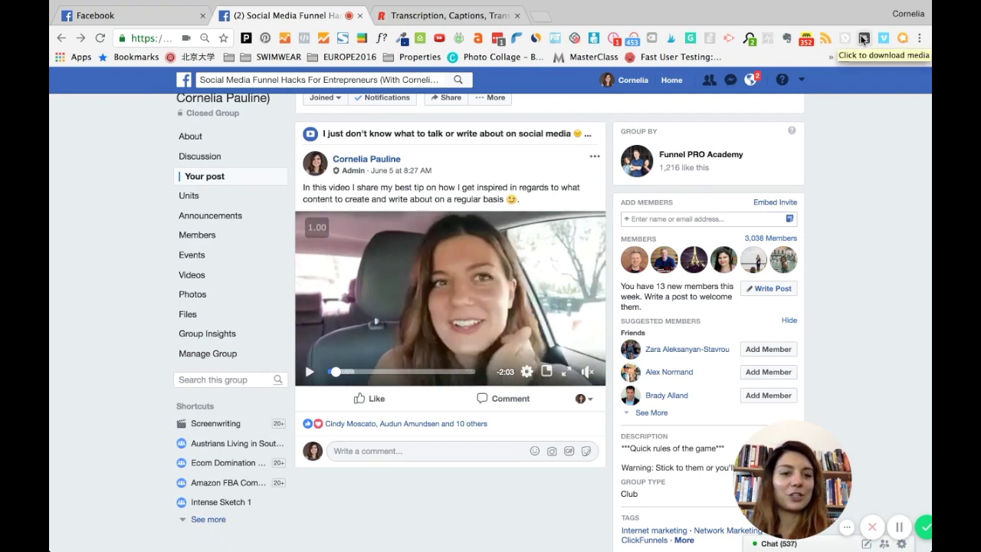
# Step: Send the car video's HD version to FBDOWN.net using the downloader extension
pyautogui.click(863, 38)
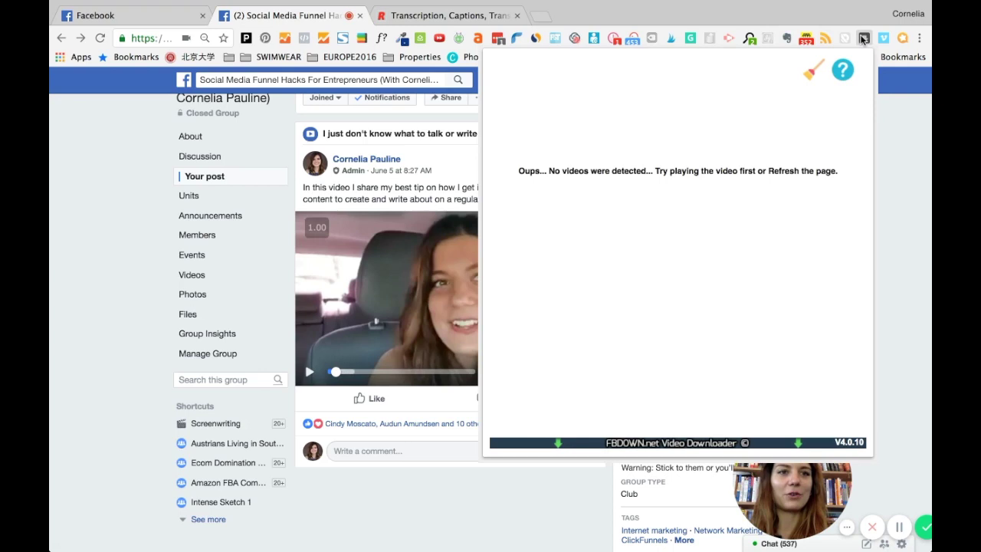
pyautogui.press('super+r')
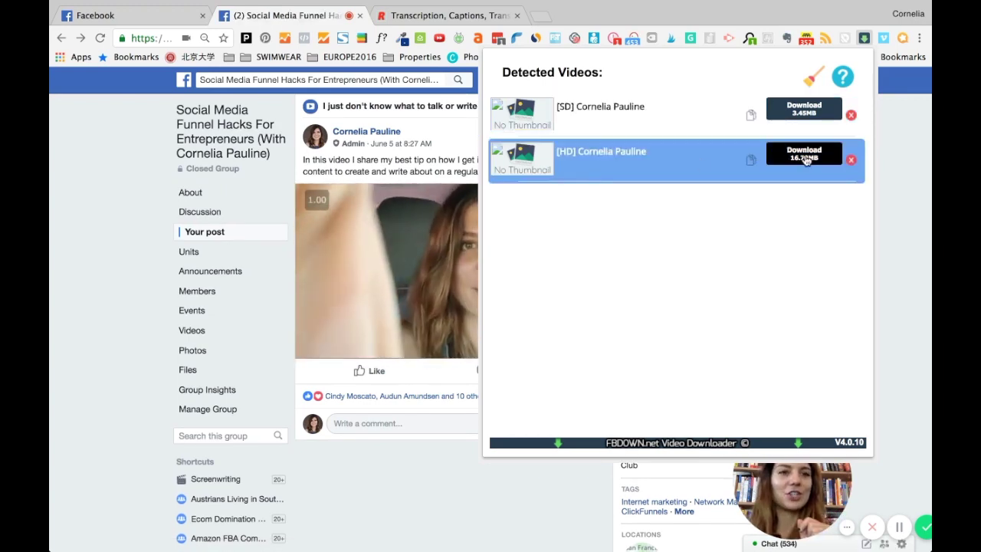
pyautogui.click(788, 159)
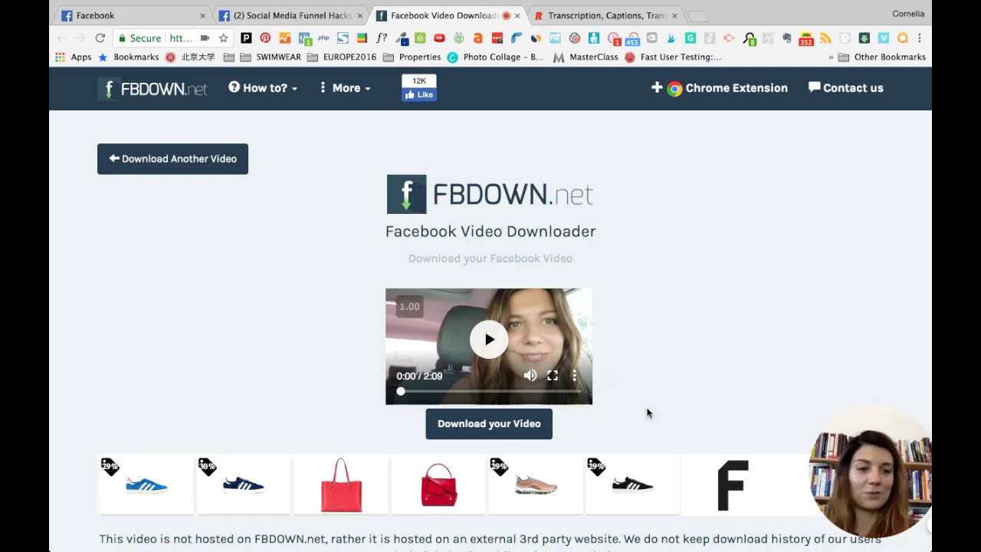
# Step: Save the car video as a 16.7 MB MP4 from the FBDOWN player's menu
pyautogui.scroll(-2, 646, 413)
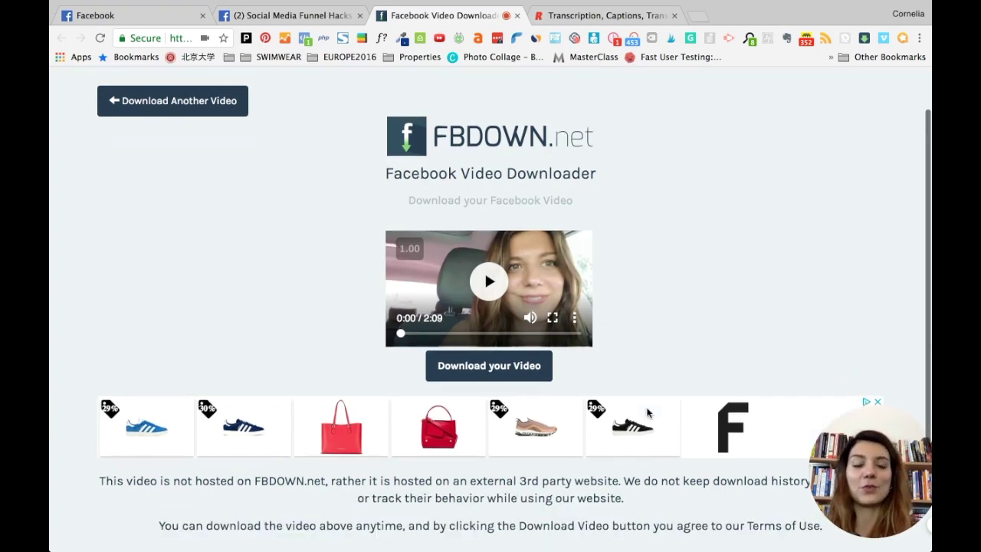
pyautogui.scroll(2, 647, 413)
pyautogui.click(475, 428)
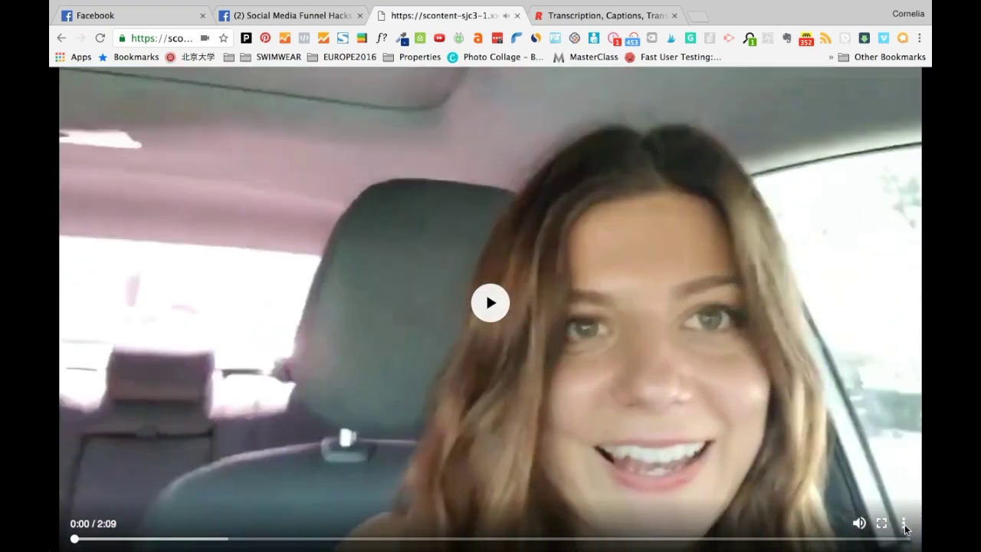
pyautogui.click(904, 524)
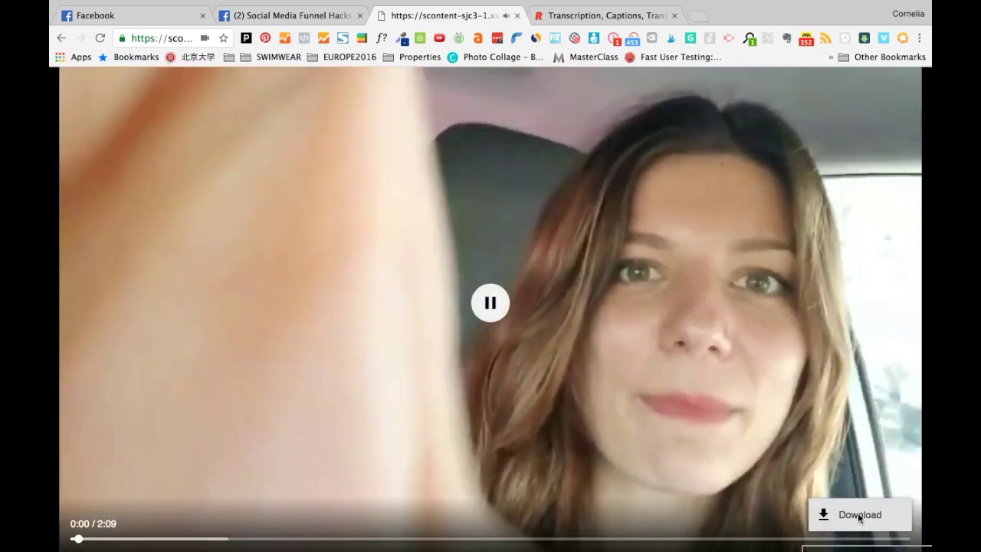
pyautogui.click(859, 516)
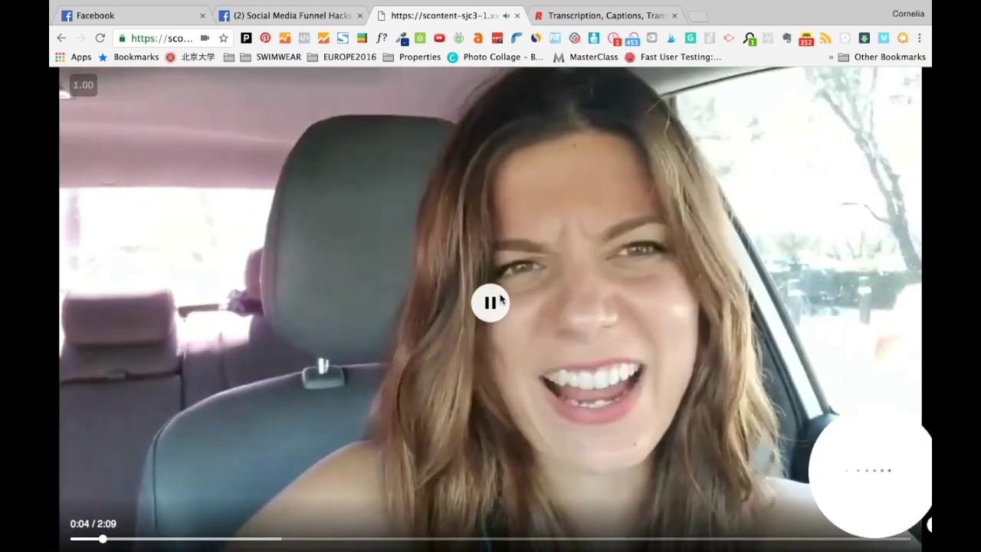
pyautogui.click(490, 303)
pyautogui.click(904, 524)
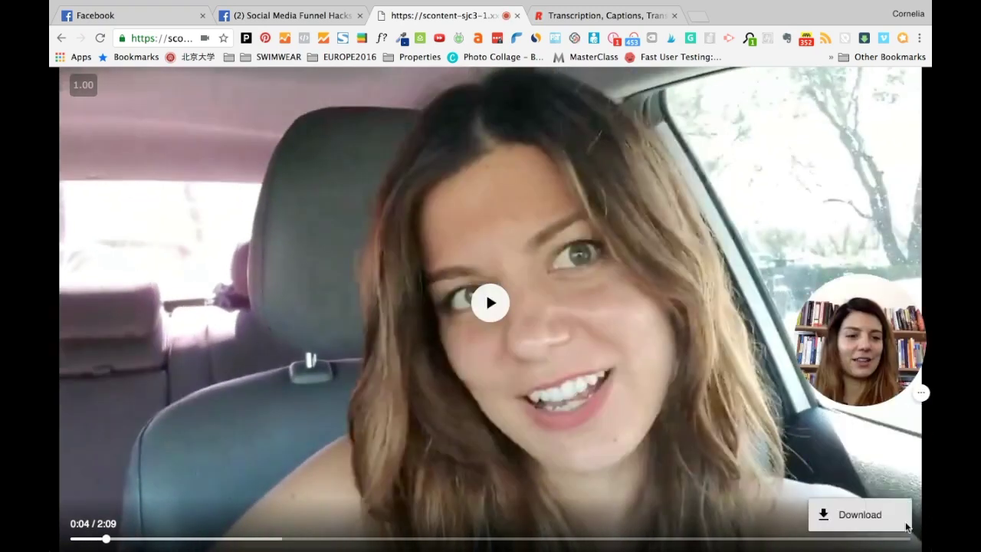
pyautogui.click(854, 518)
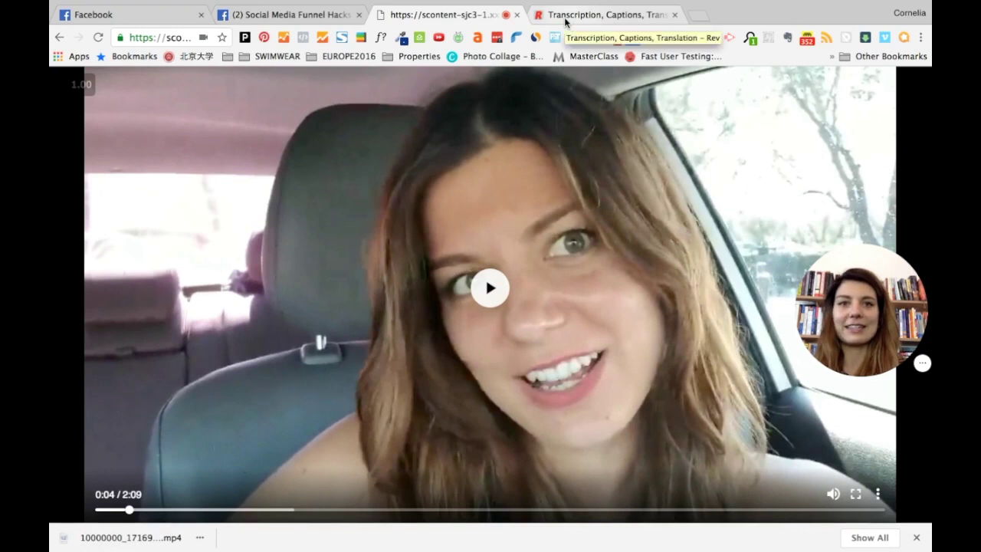
# Step: Switch to the Rev tab and go to its account Sign In page
pyautogui.click(595, 16)
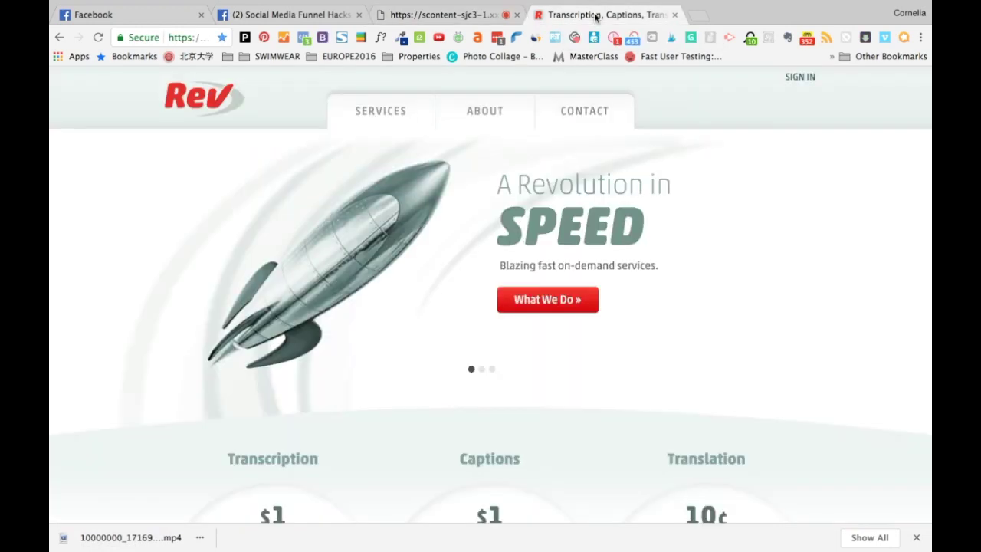
pyautogui.click(164, 39)
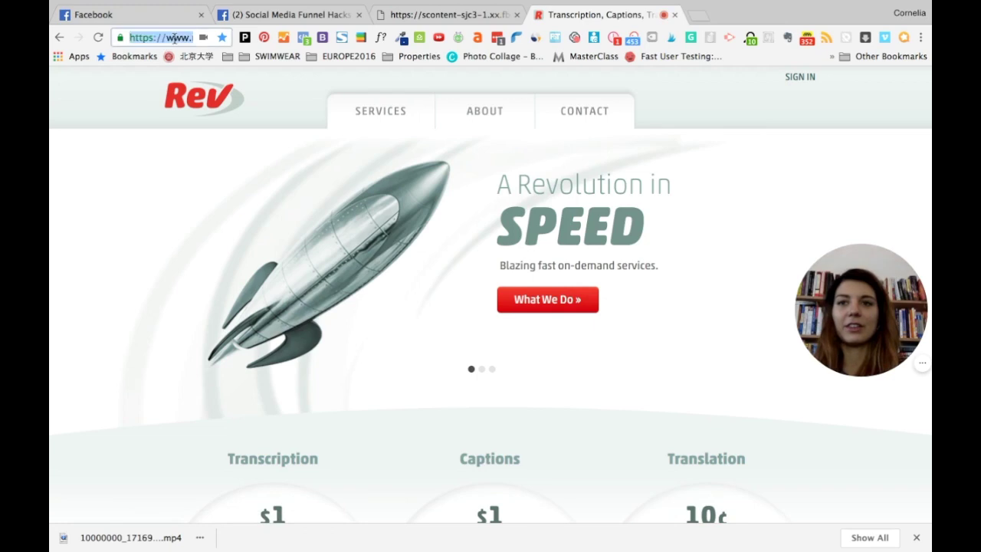
pyautogui.click(165, 38)
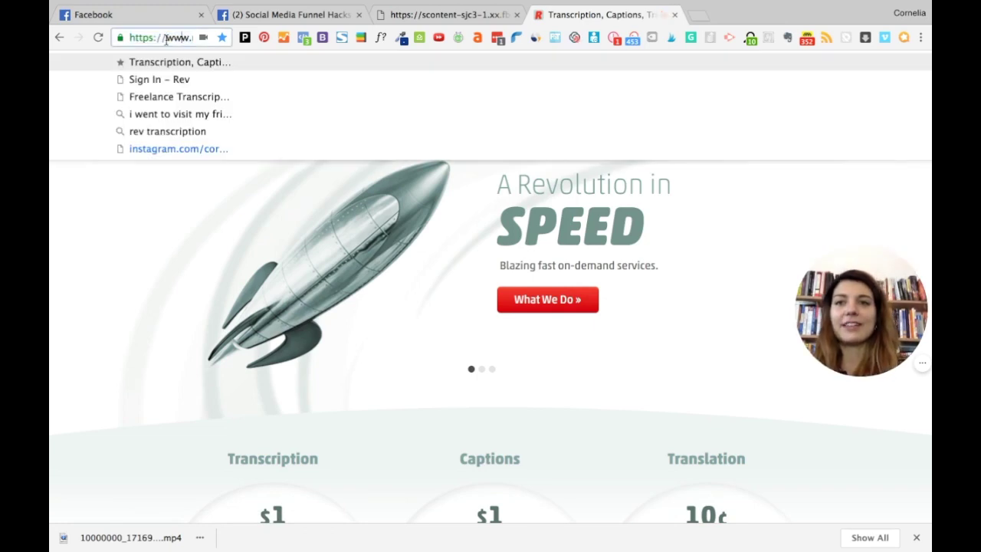
pyautogui.press('End')
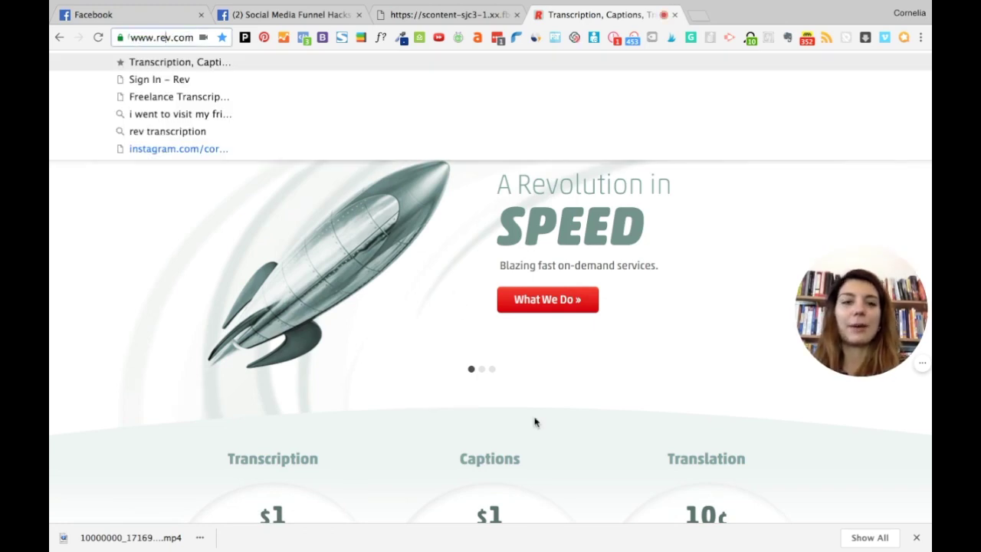
pyautogui.click(534, 420)
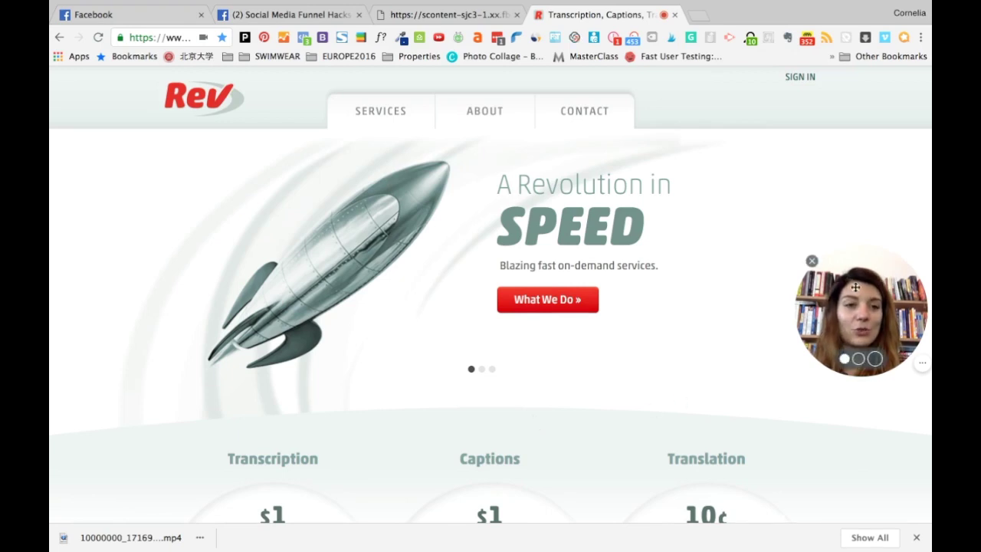
pyautogui.moveTo(868, 288); pyautogui.dragTo(865, 414)
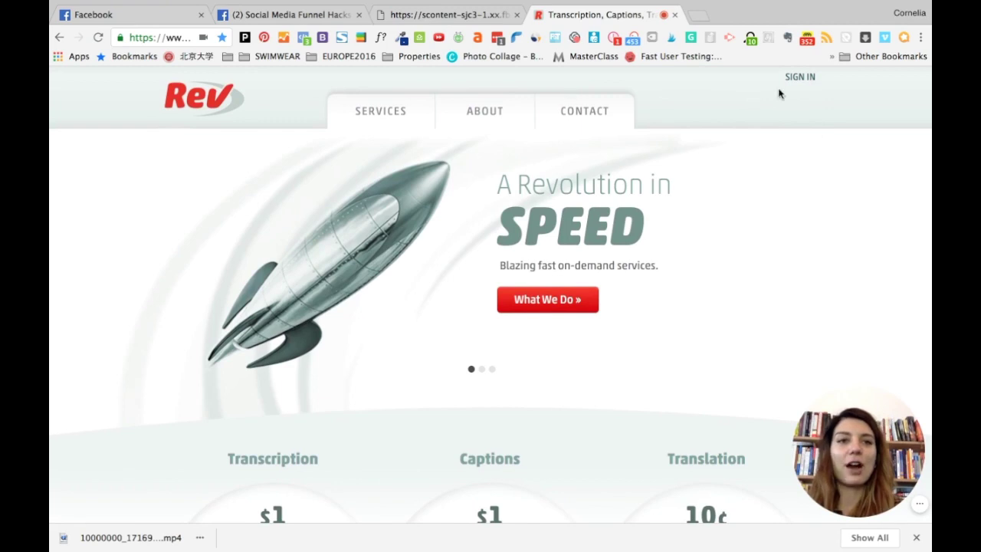
pyautogui.click(800, 77)
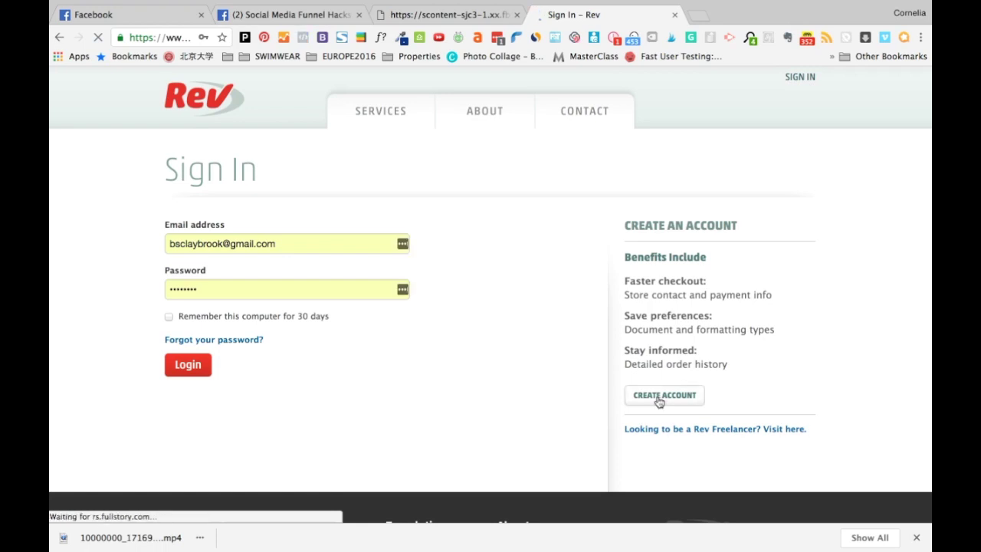
# Step: Start a new Rev account and enter the user's first and last name
pyautogui.click(657, 399)
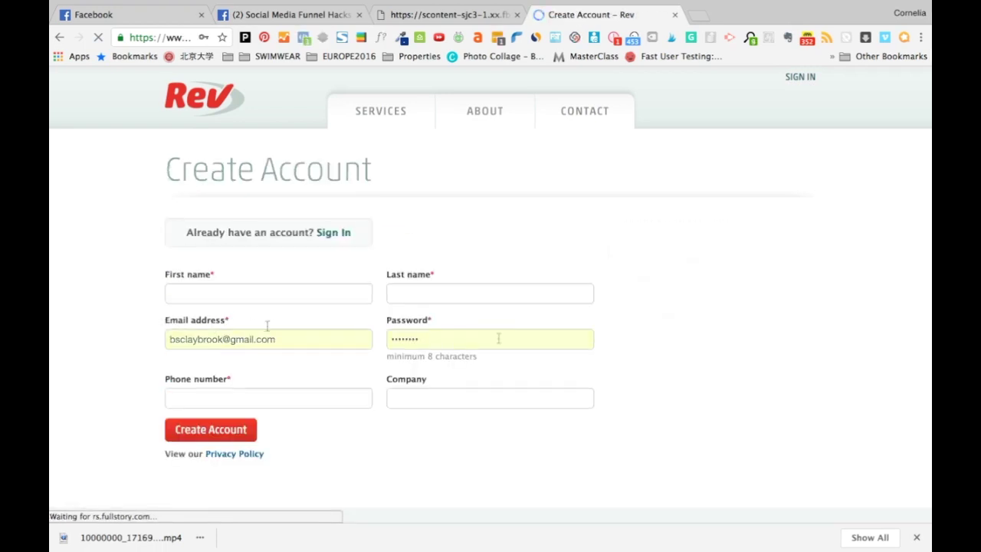
pyautogui.click(226, 293)
pyautogui.click(226, 335)
pyautogui.doubleClick(283, 293)
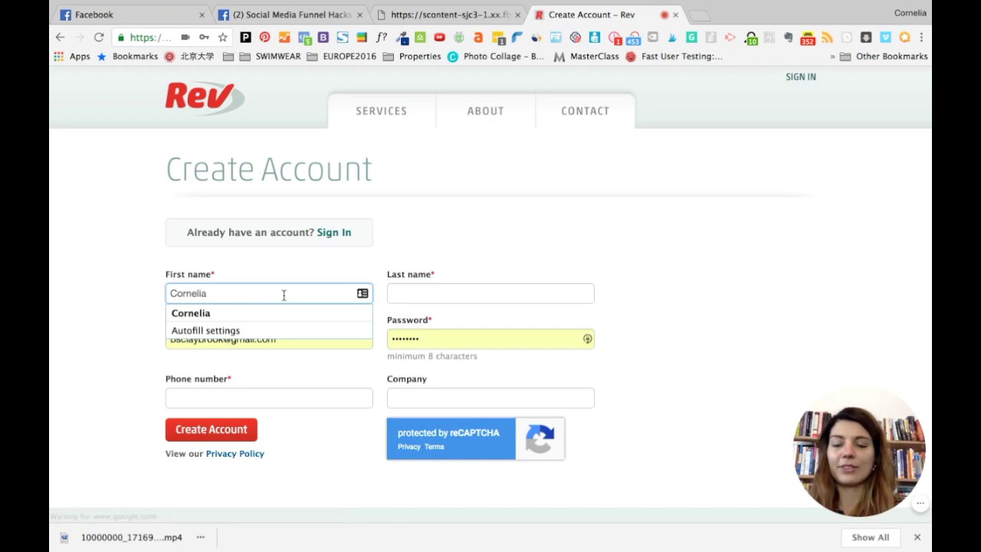
pyautogui.press('Tab')
pyautogui.press('Tab')
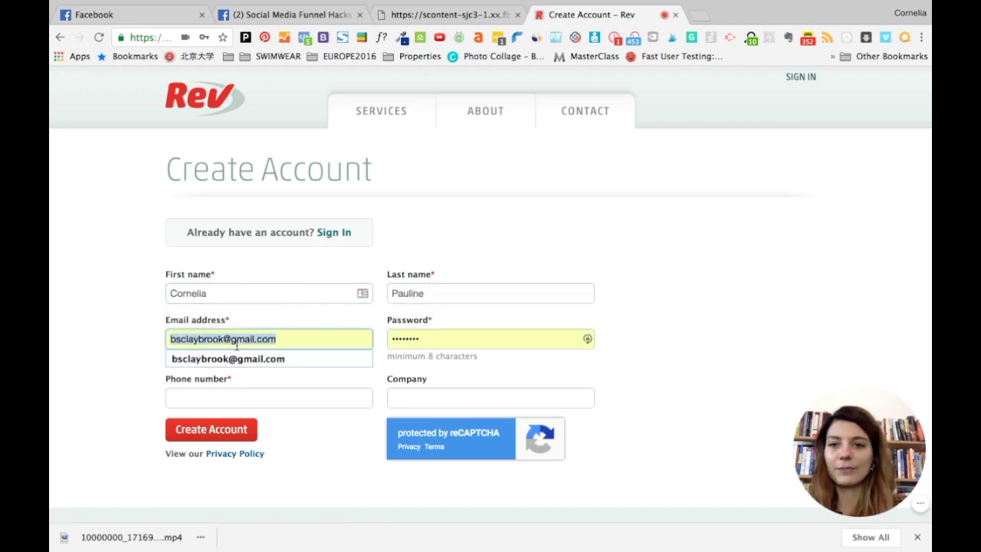
# Step: Fill in the e-mail, phone number and company name, then create the account
pyautogui.press('Tab')
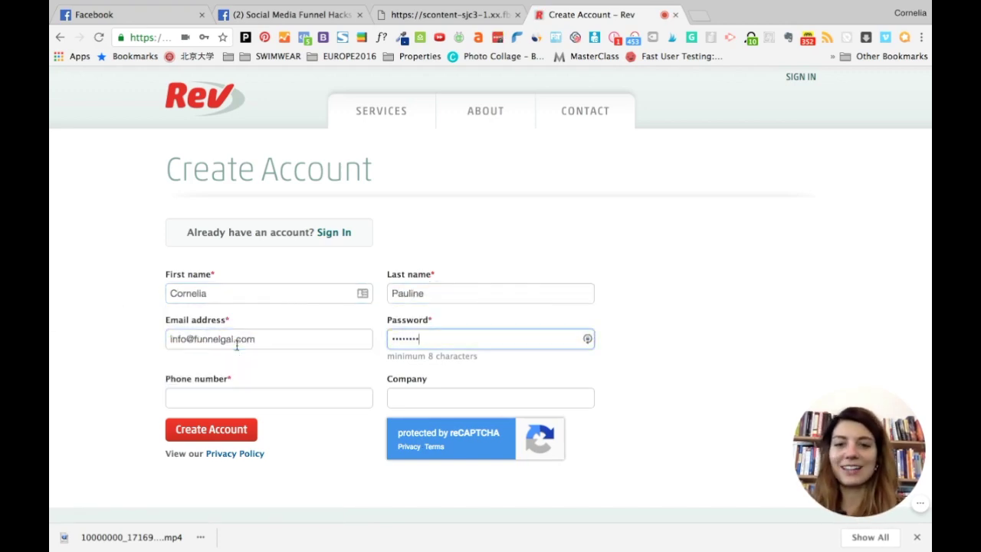
pyautogui.press('Tab')
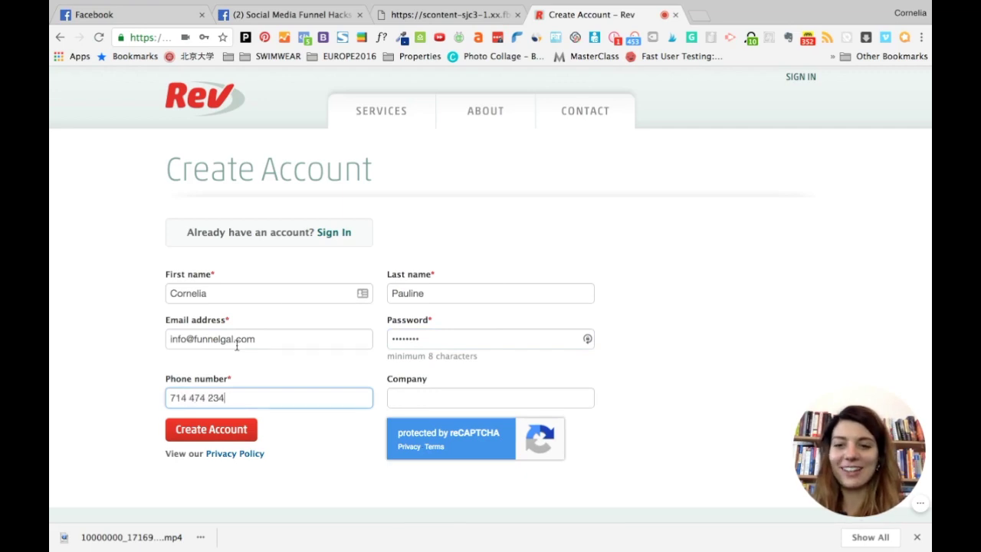
pyautogui.click(420, 399)
pyautogui.write('GYS LLC')
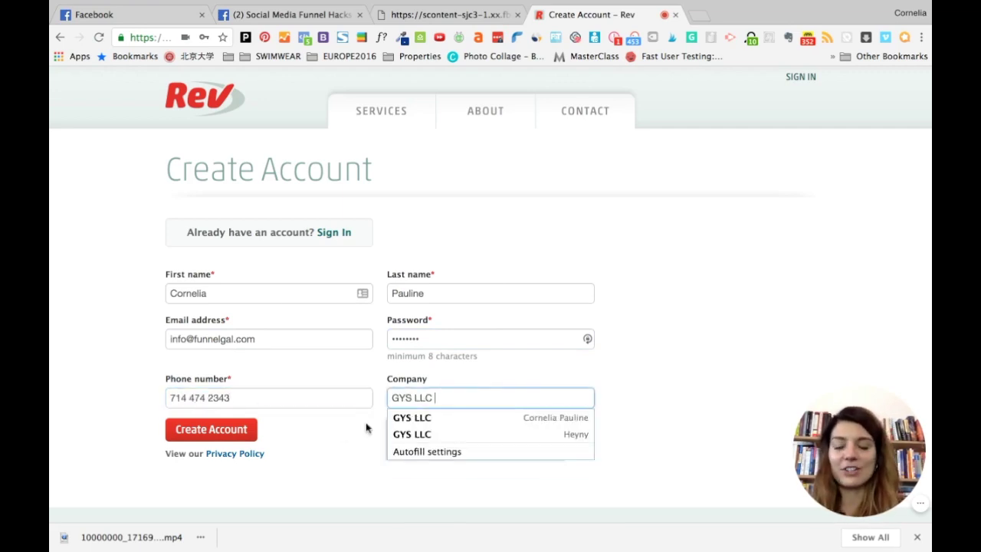
pyautogui.click(203, 430)
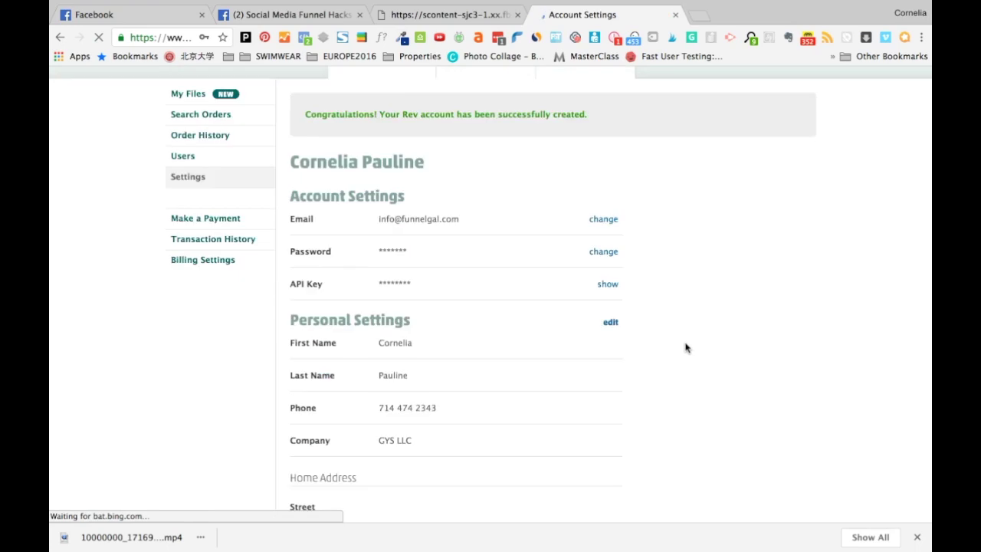
pyautogui.scroll(-10, 685, 346)
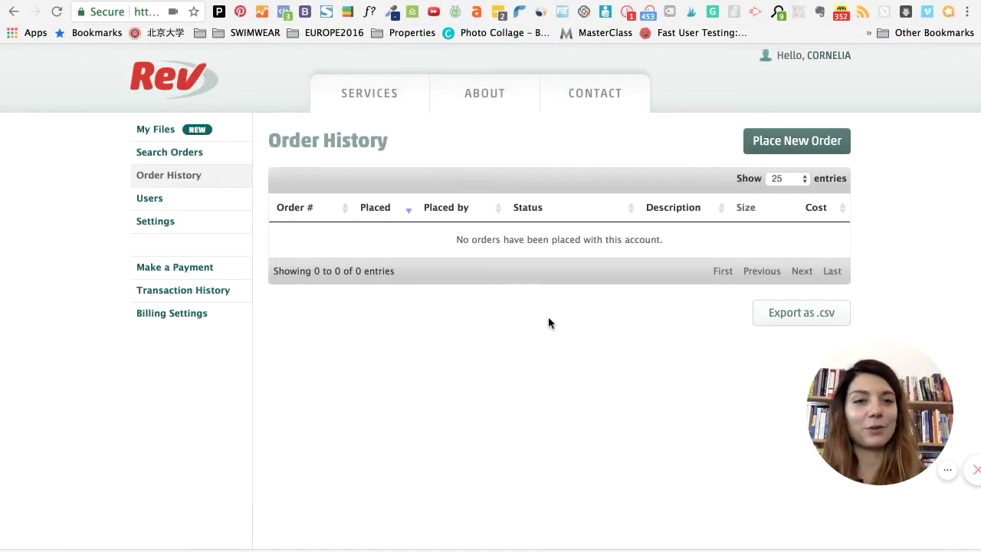
# Step: Start a Captions order from Place New Order on the Order History page
pyautogui.click(770, 137)
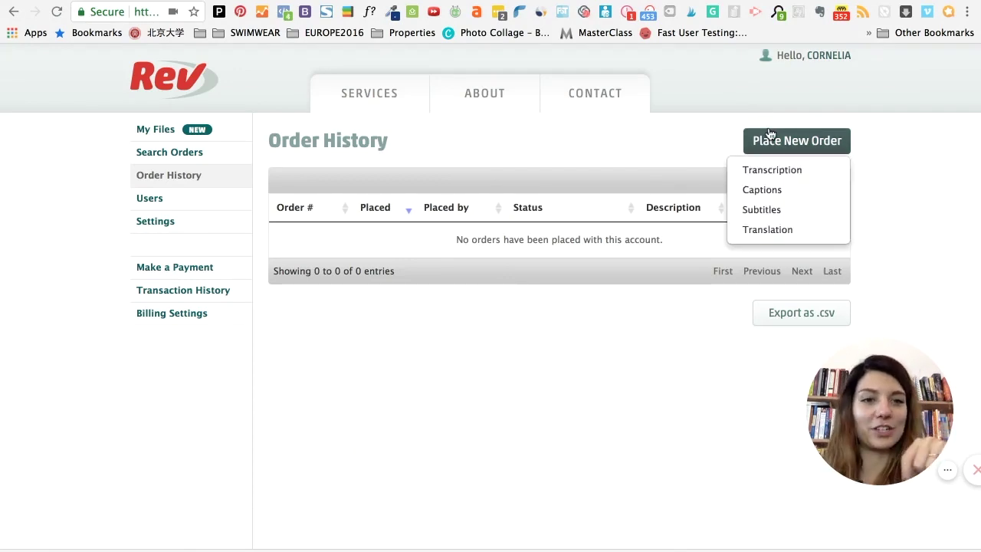
pyautogui.click(758, 193)
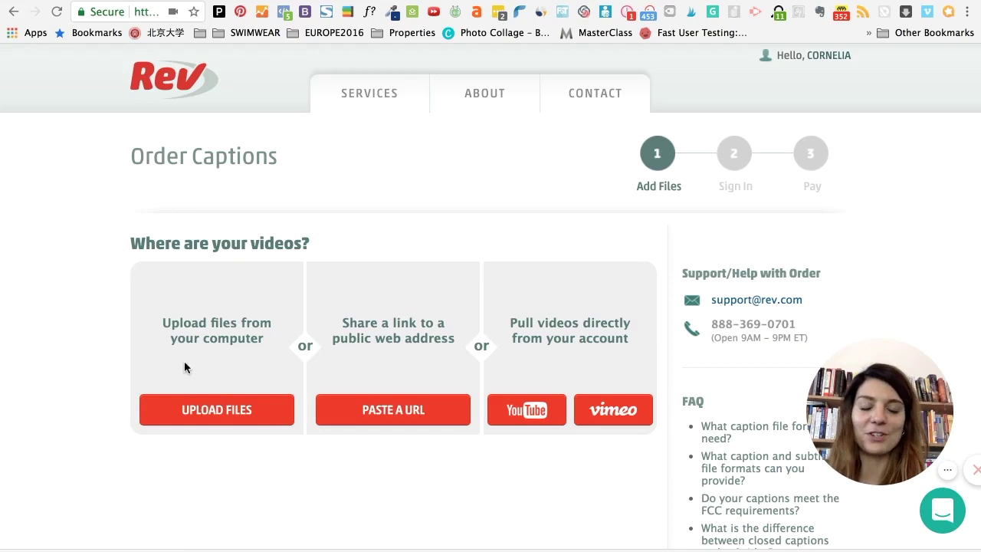
# Step: Choose the second downloaded '100000' video from Downloads for the captions order
pyautogui.click(201, 412)
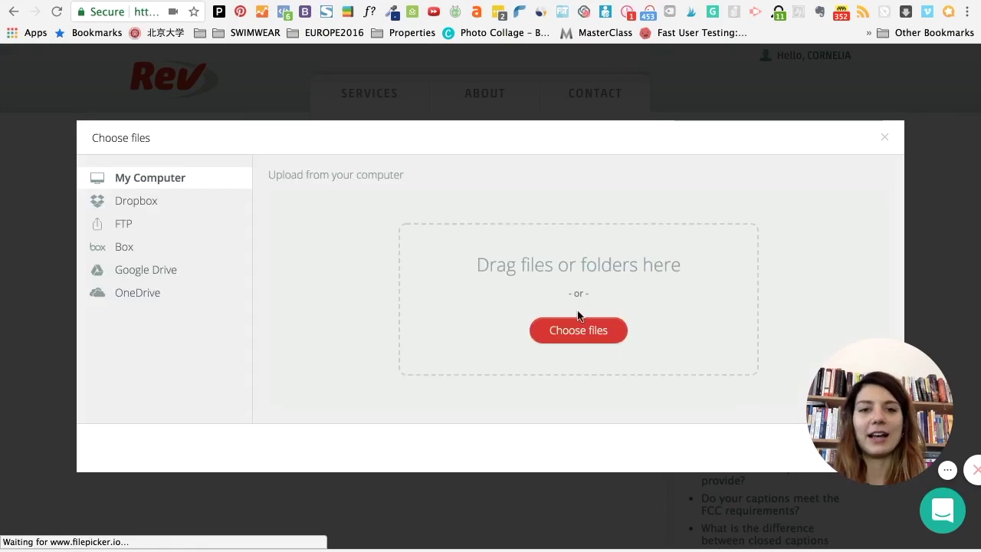
pyautogui.click(580, 337)
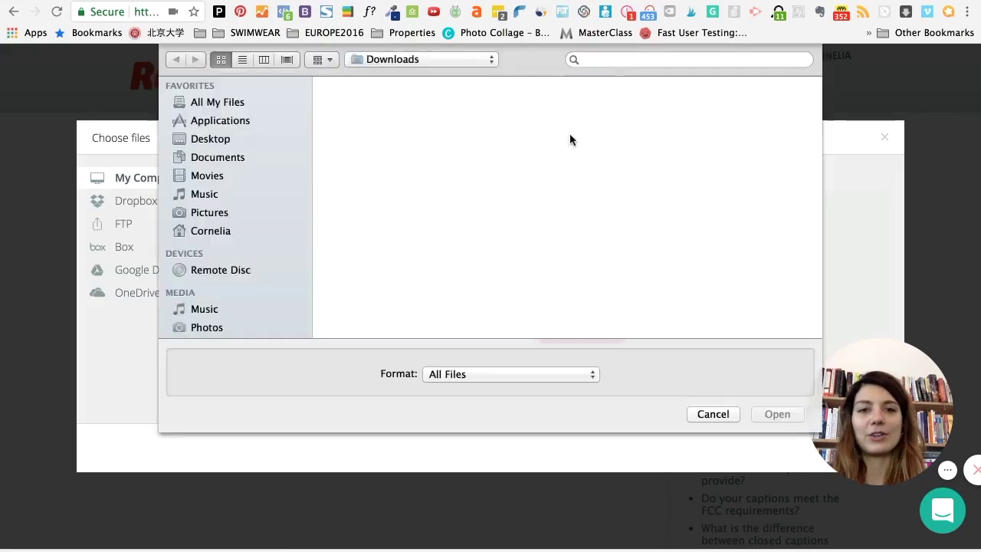
pyautogui.click(619, 60)
pyautogui.write('100000')
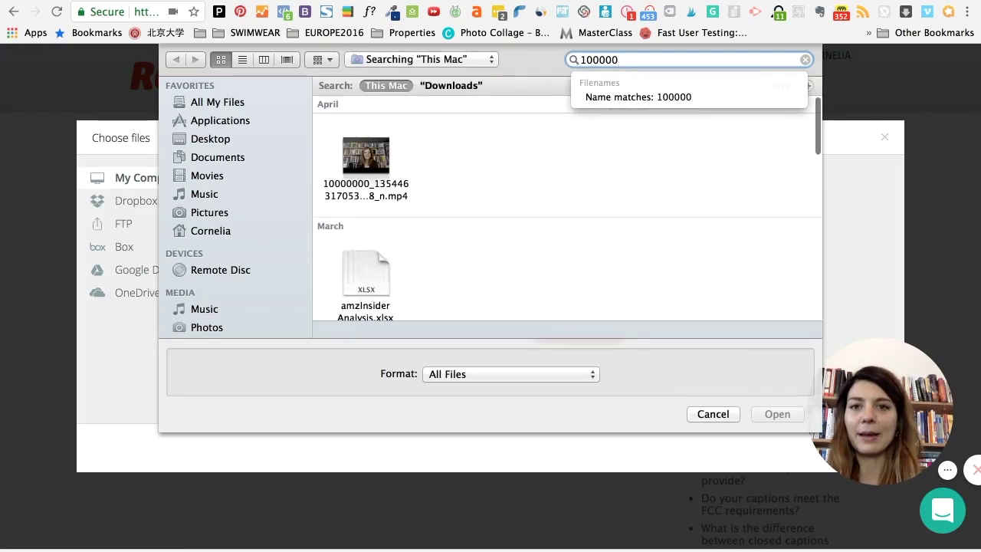
pyautogui.scroll(-10, 604, 261)
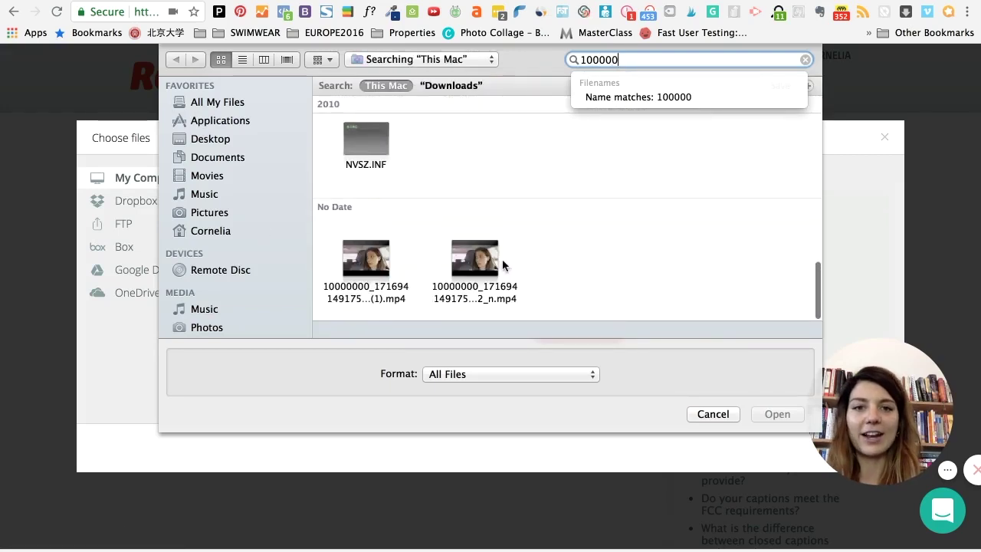
pyautogui.click(475, 261)
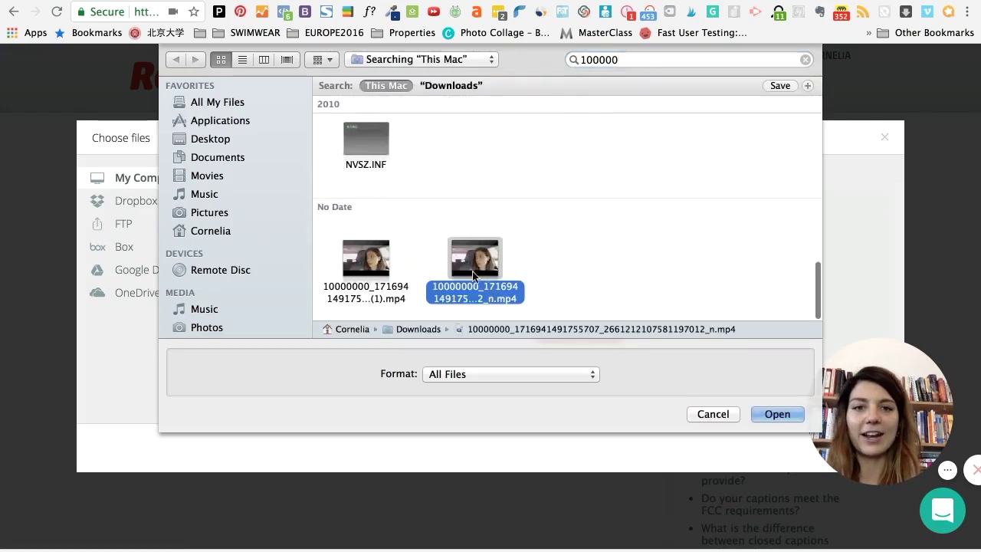
pyautogui.click(767, 417)
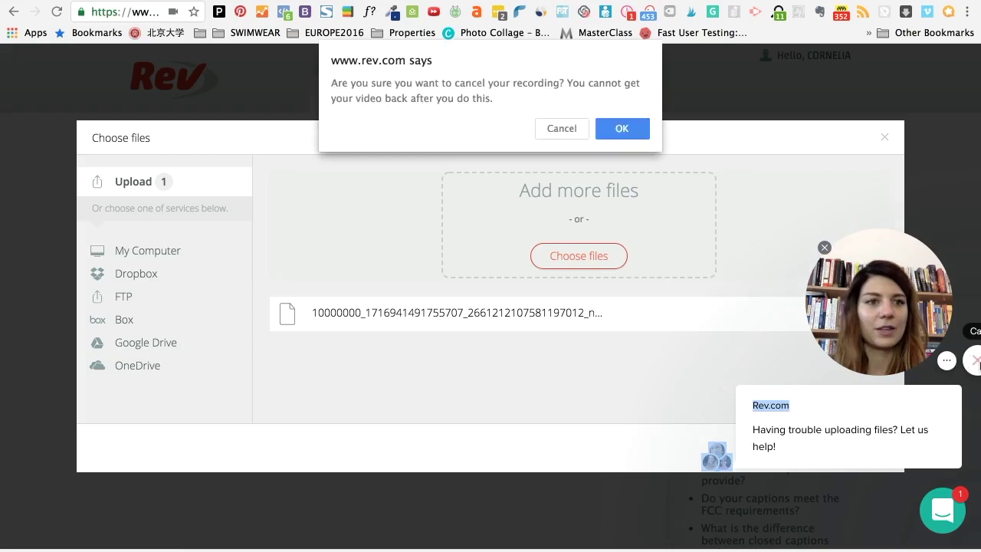
# Step: Dismiss the chat card and upload the chosen video to Rev
pyautogui.click(560, 127)
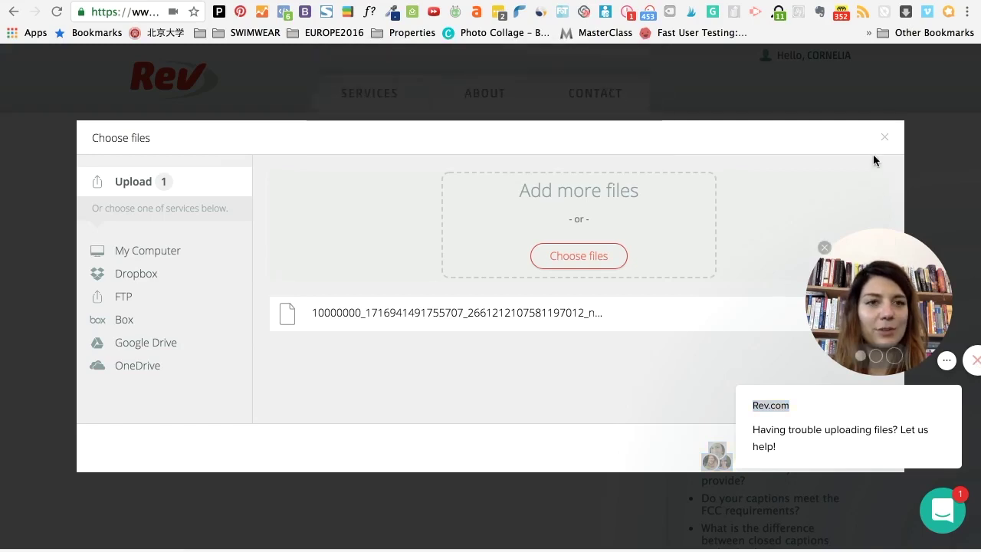
pyautogui.moveTo(958, 466)
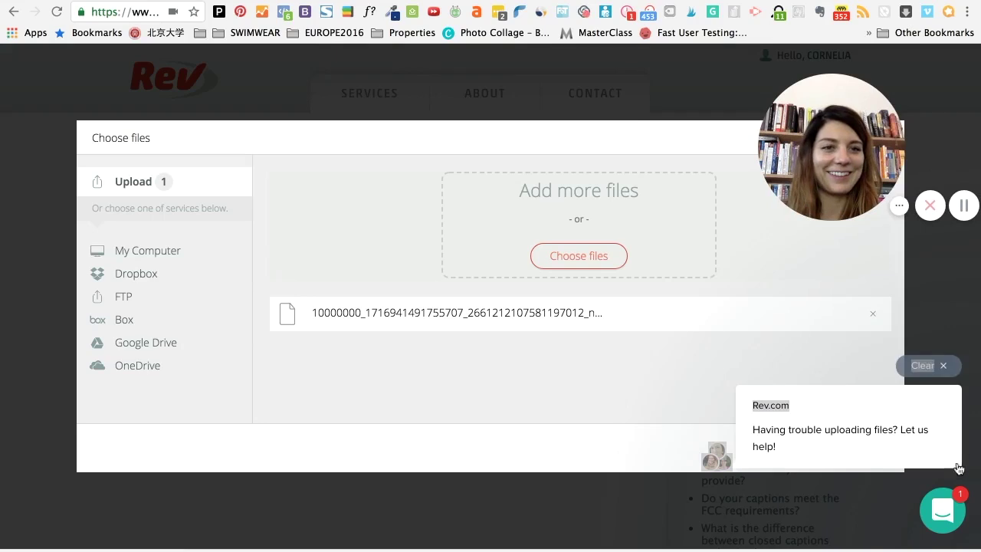
pyautogui.click(941, 366)
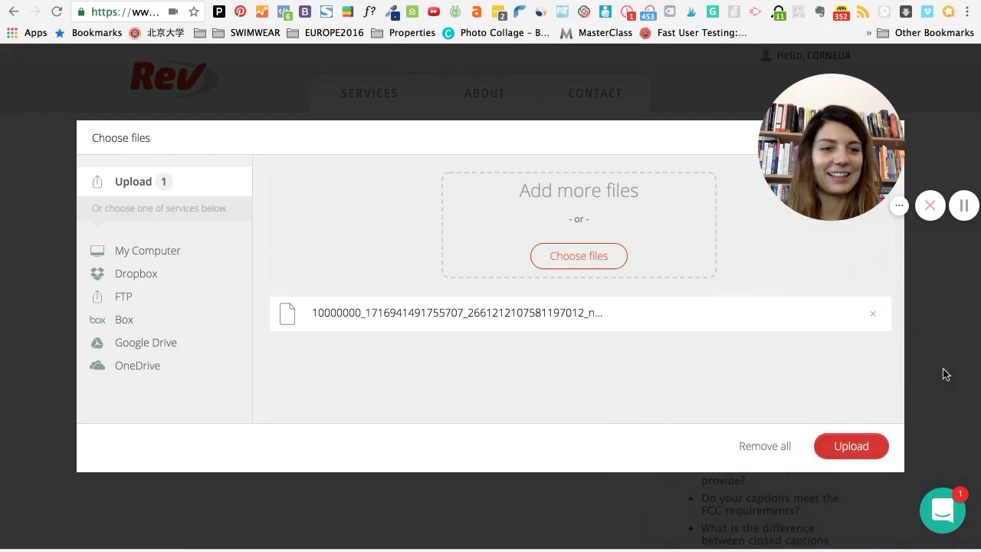
pyautogui.click(848, 448)
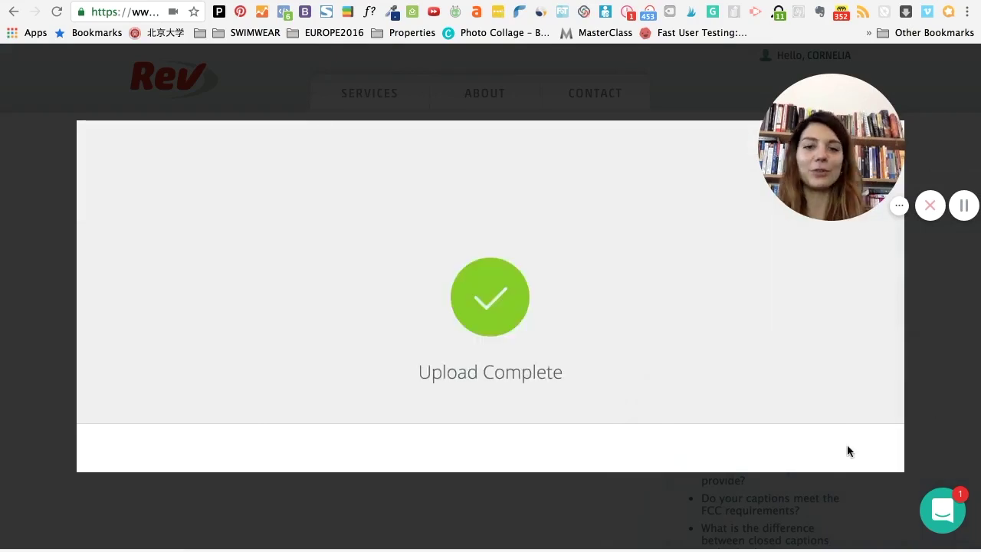
# Step: Keep SubRip (.srt) as the caption format and check out the $3.00 order
pyautogui.scroll(-3, 552, 414)
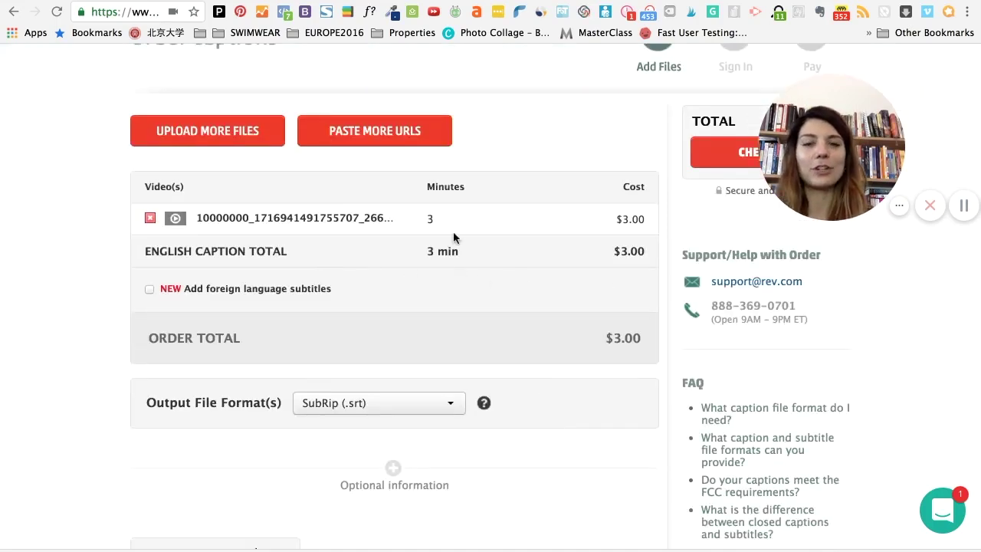
pyautogui.moveTo(868, 134)
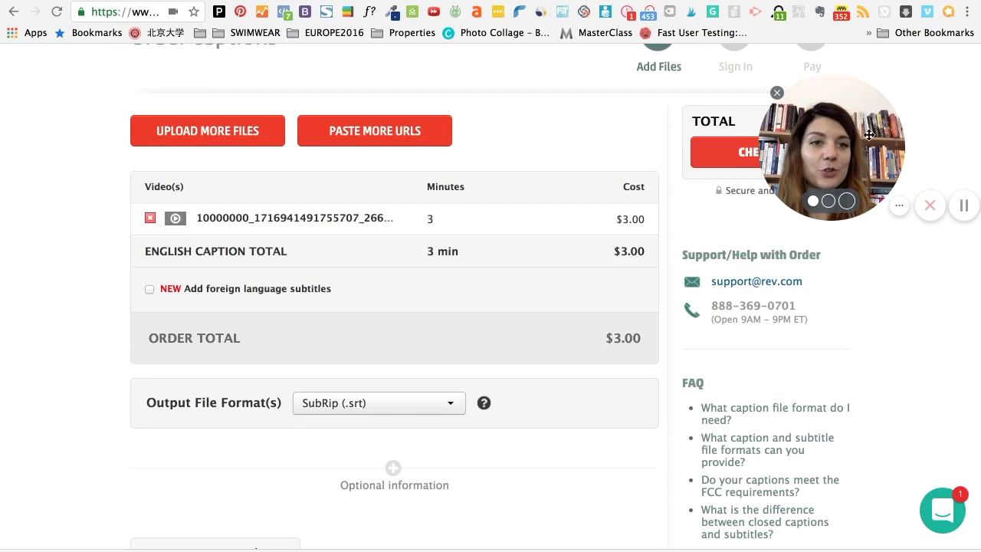
pyautogui.moveTo(869, 134); pyautogui.dragTo(869, 142)
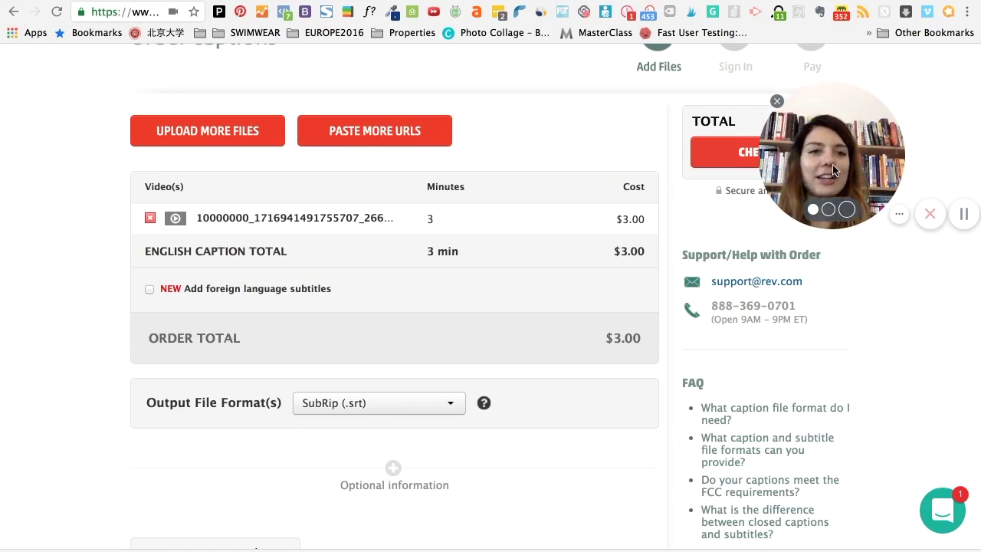
pyautogui.moveTo(832, 164); pyautogui.dragTo(873, 154)
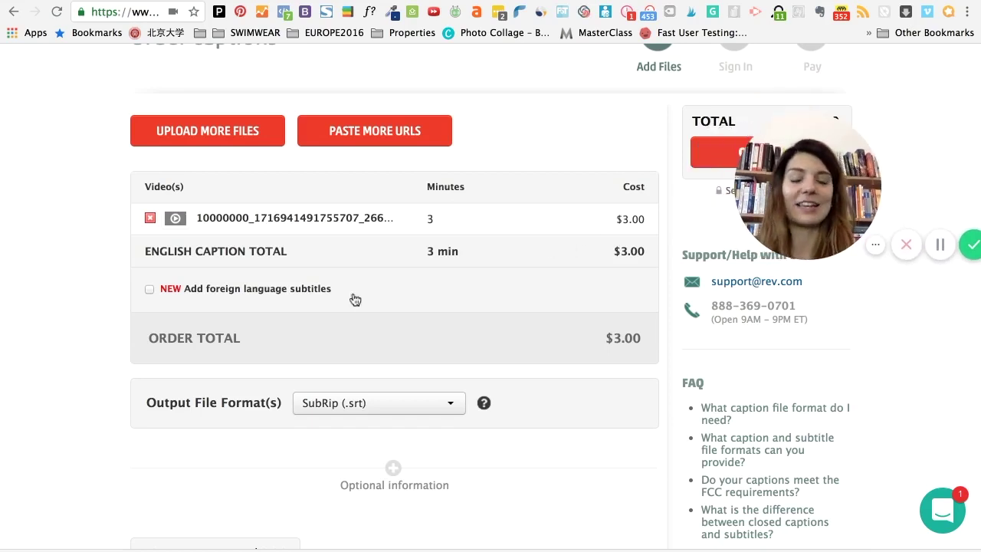
pyautogui.scroll(3, 75, 258)
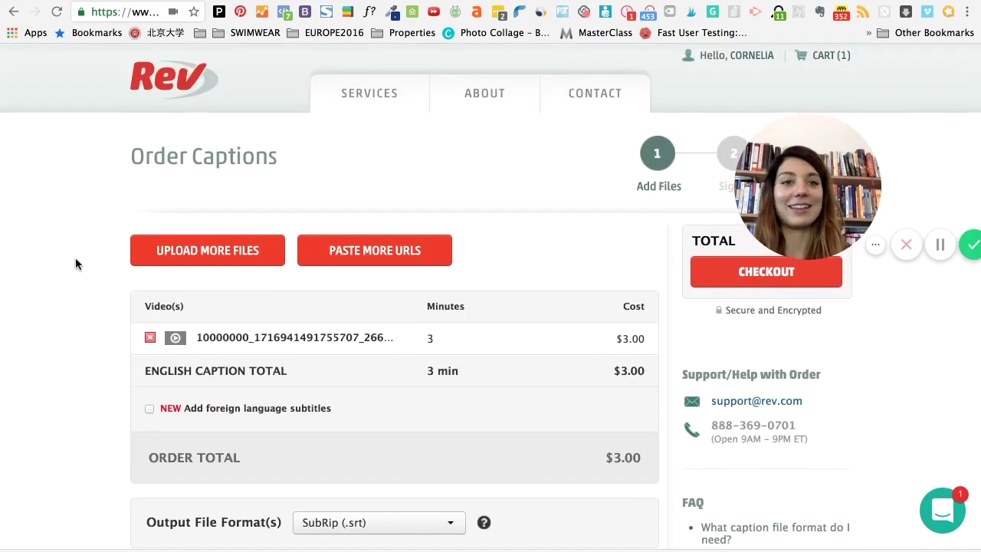
pyautogui.scroll(-6, 77, 313)
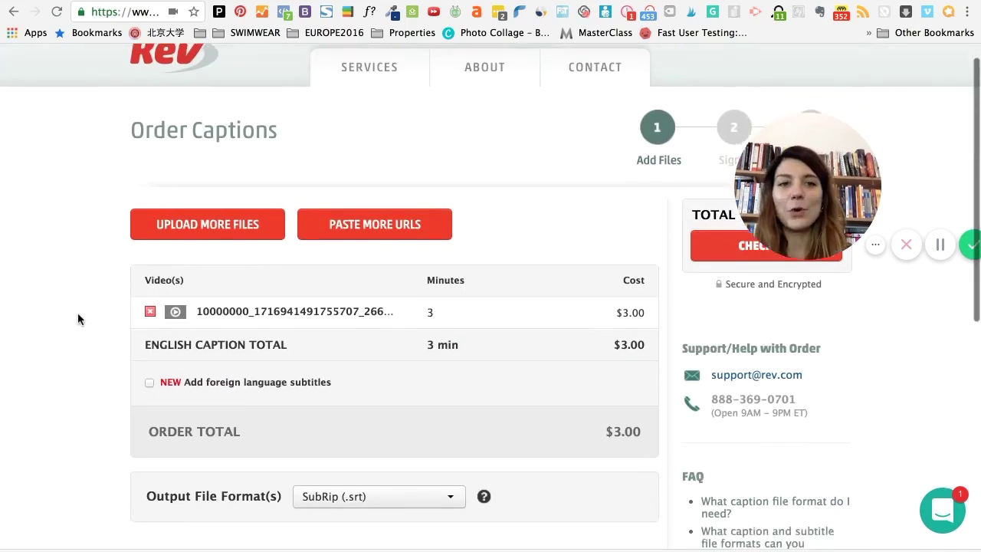
pyautogui.scroll(1, 181, 282)
pyautogui.scroll(-1, 230, 280)
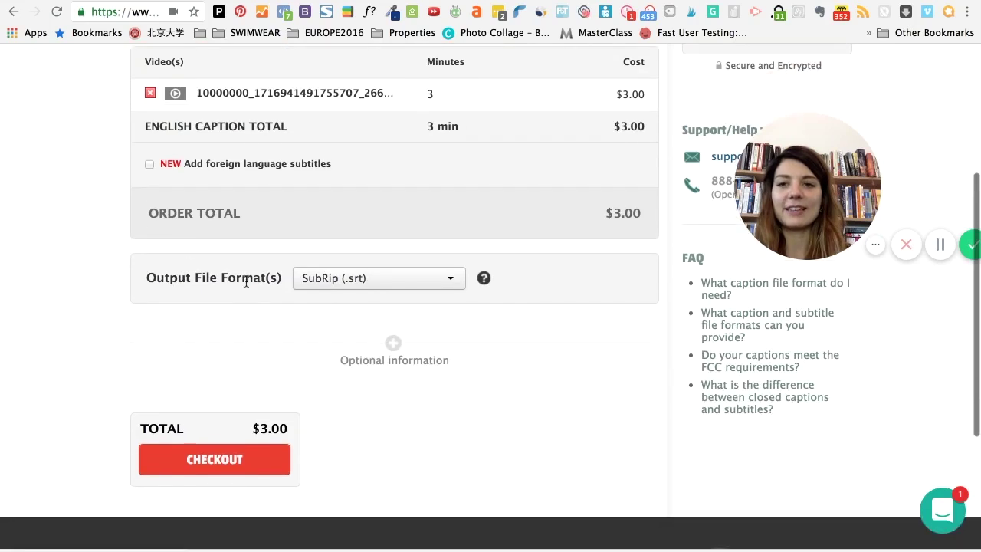
pyautogui.click(346, 280)
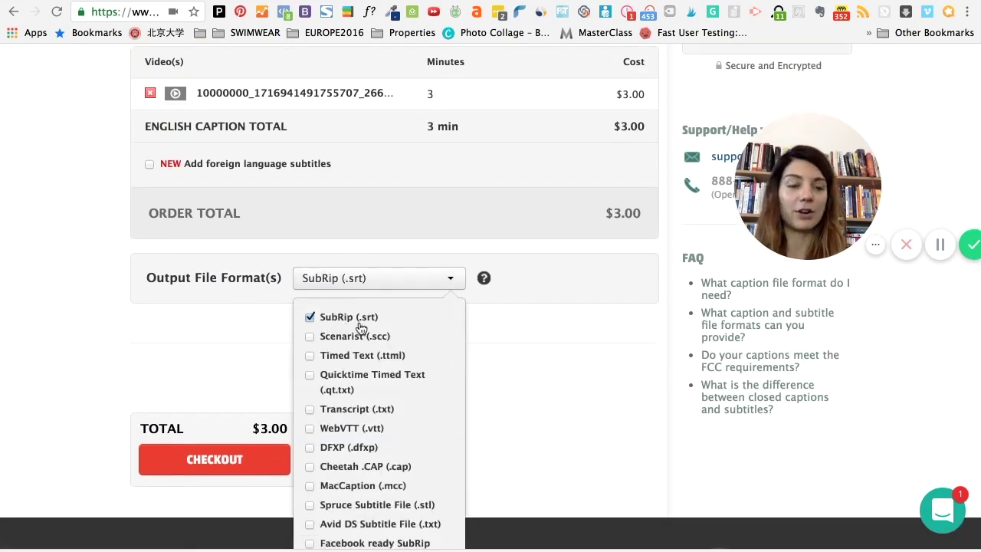
pyautogui.click(88, 323)
pyautogui.scroll(4, 102, 164)
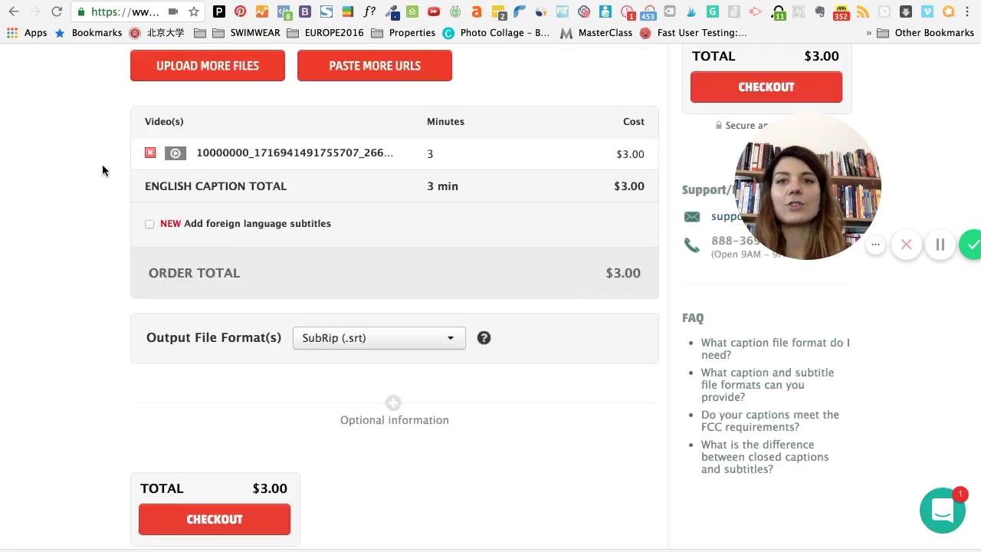
pyautogui.scroll(-6, 102, 164)
pyautogui.scroll(2, 102, 164)
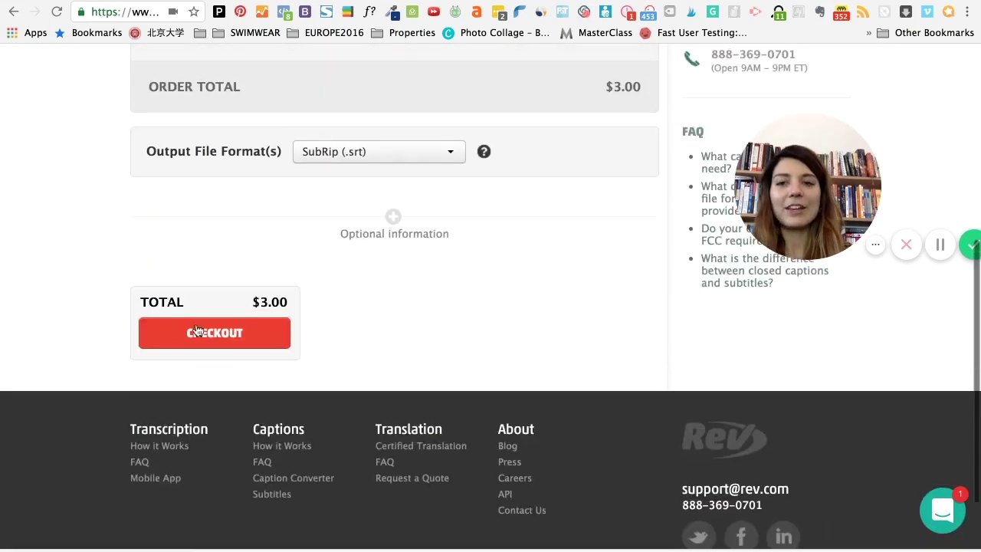
pyautogui.click(202, 335)
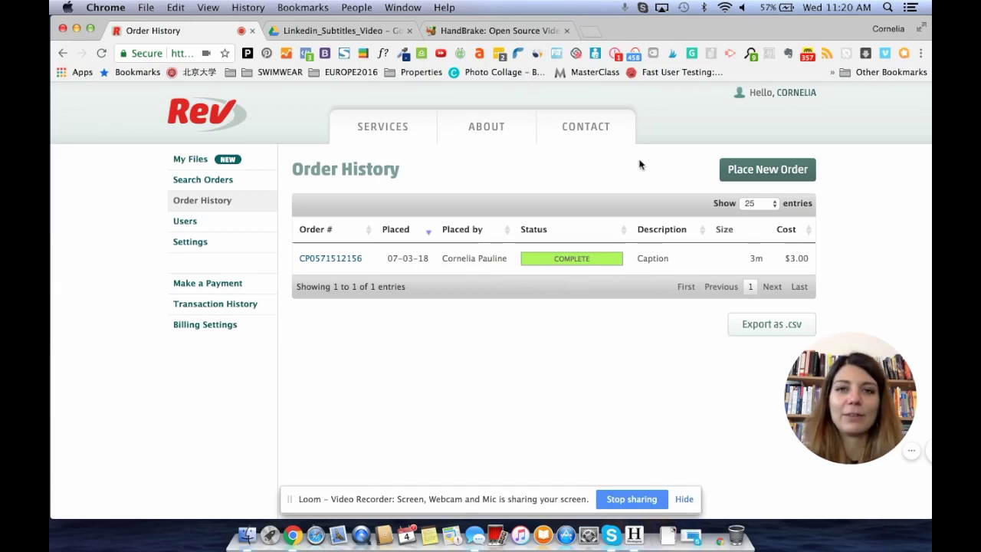
# Step: Move the HandBrake tab into second place beside the Rev tab
pyautogui.moveTo(479, 33); pyautogui.dragTo(312, 42)
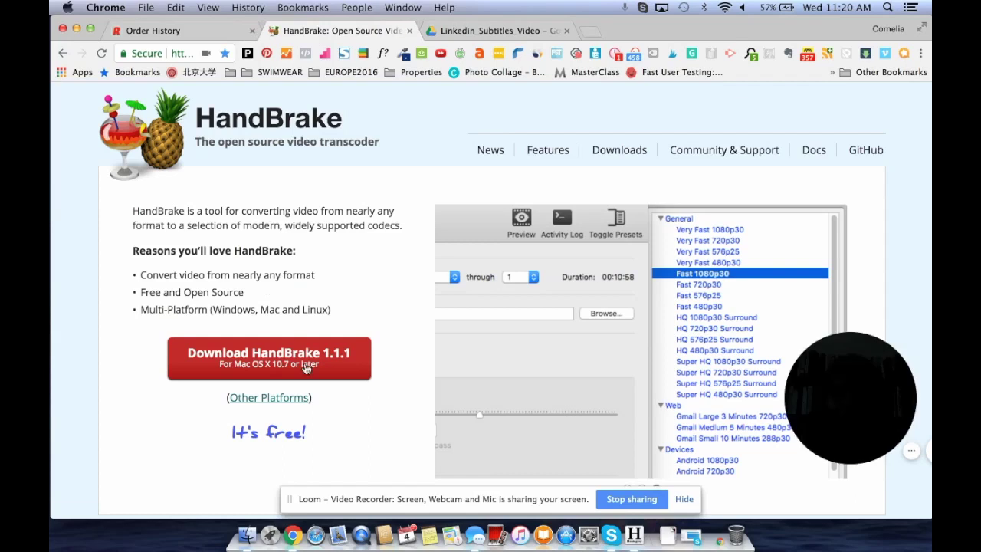
# Step: Download HandBrake for Mac and launch it with the car video mp4 as source
pyautogui.click(253, 366)
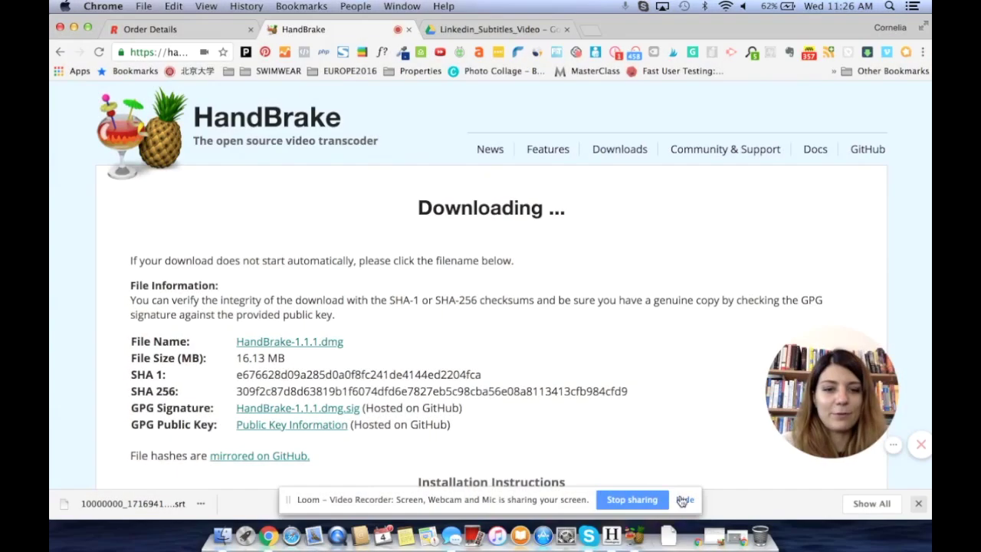
pyautogui.click(683, 499)
pyautogui.click(734, 536)
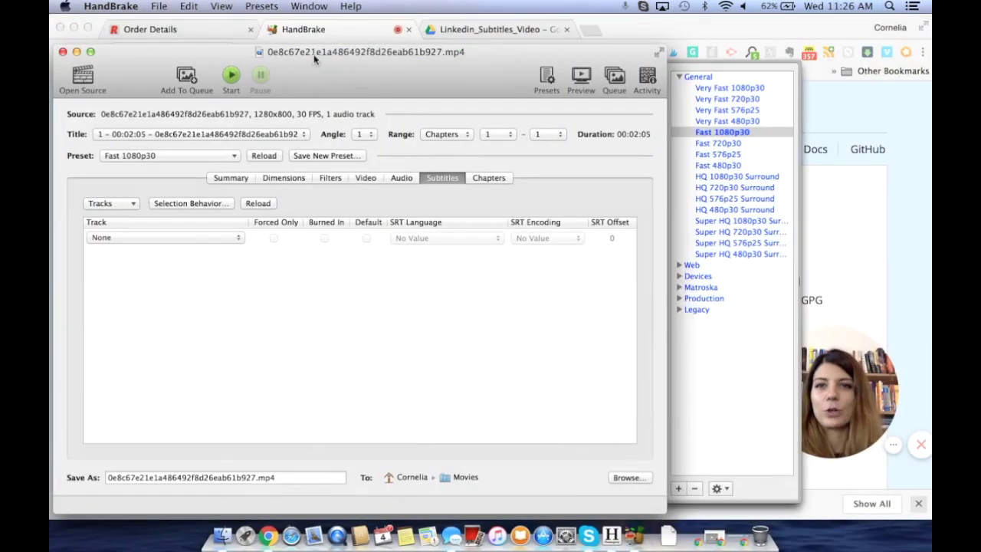
# Step: Minimise HandBrake and return to Rev's Order Details page for the caption order
pyautogui.moveTo(314, 59); pyautogui.dragTo(308, 47)
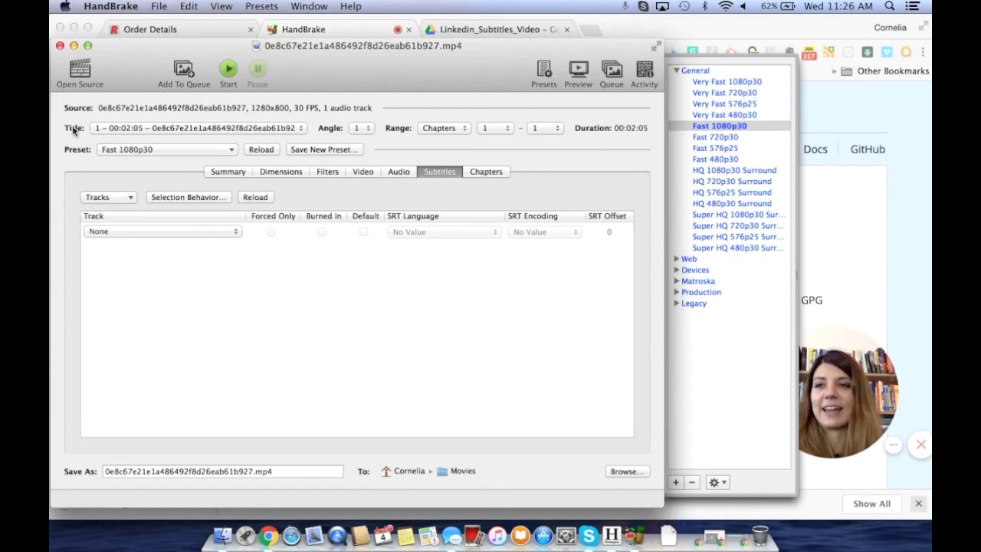
pyautogui.click(73, 46)
pyautogui.click(146, 31)
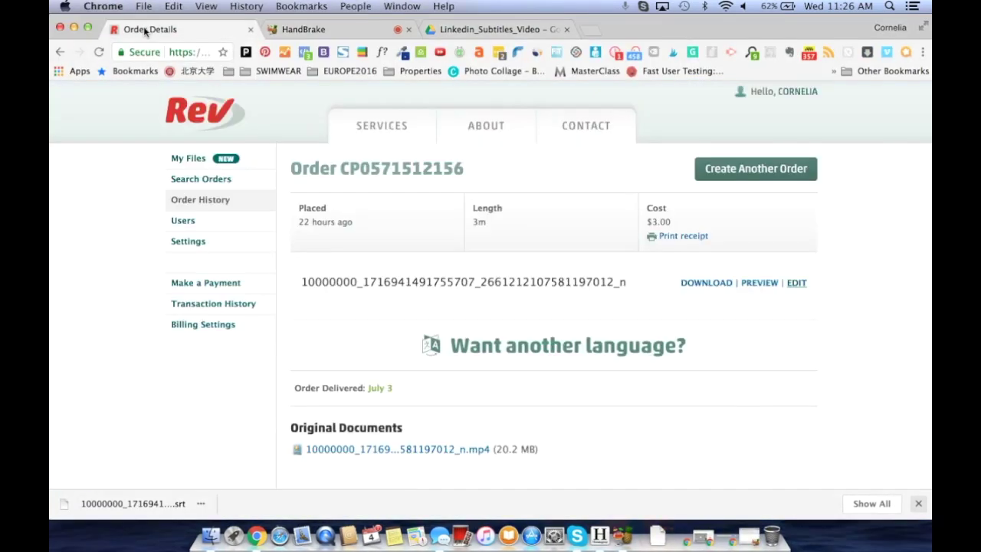
# Step: From Rev's order history, open the $3.00 caption order in the Caption Editor
pyautogui.press('super+bracketleft')
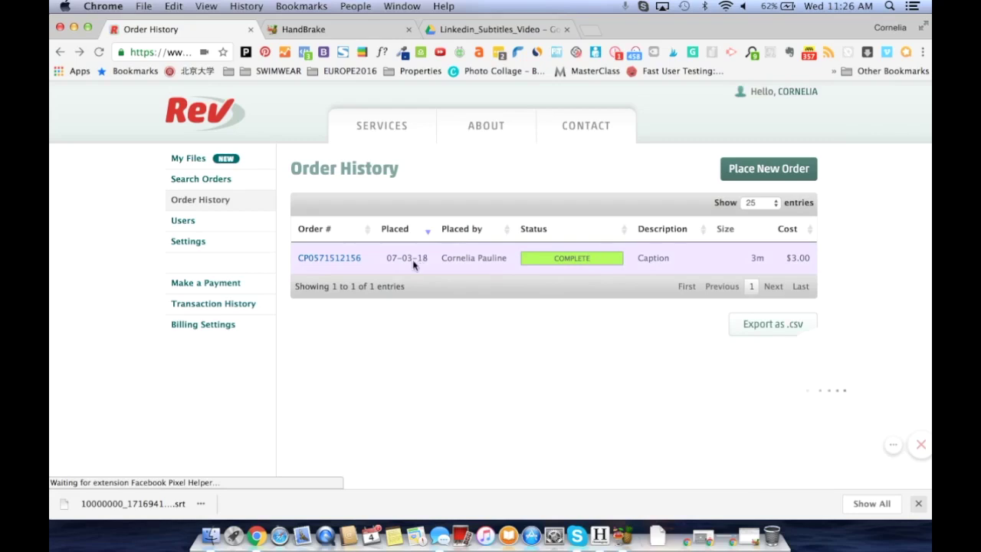
pyautogui.click(329, 260)
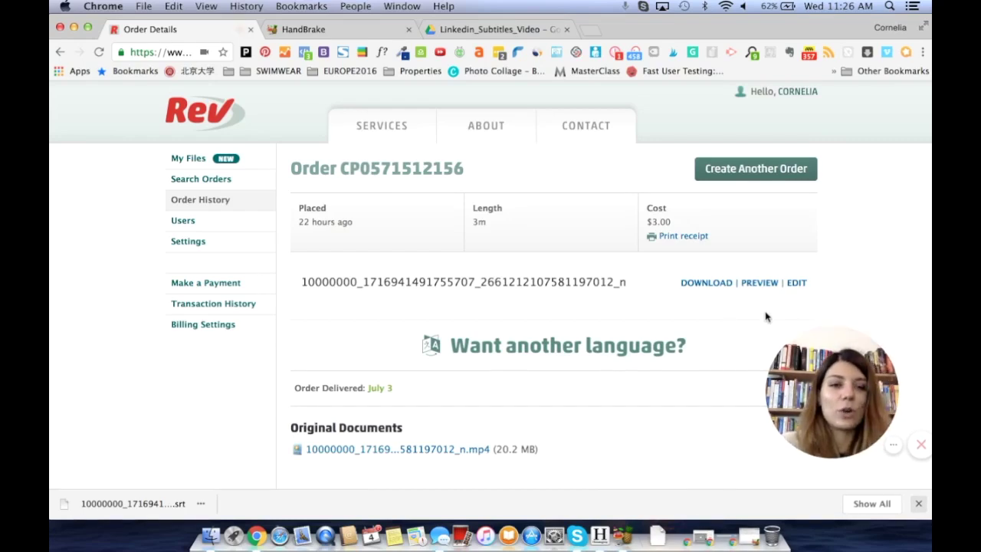
pyautogui.click(794, 285)
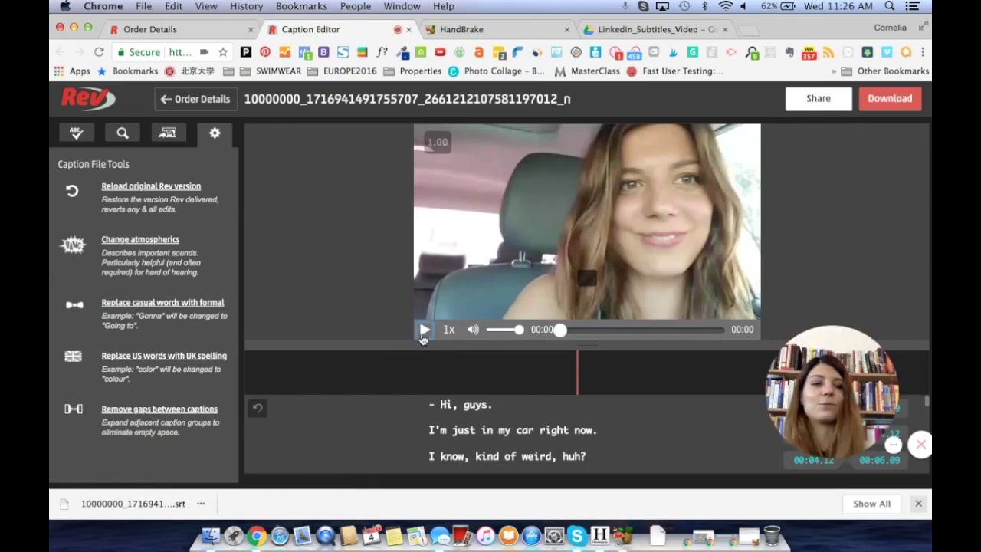
# Step: Play the car video to check the captions, pause it, then return to Order Details
pyautogui.click(424, 331)
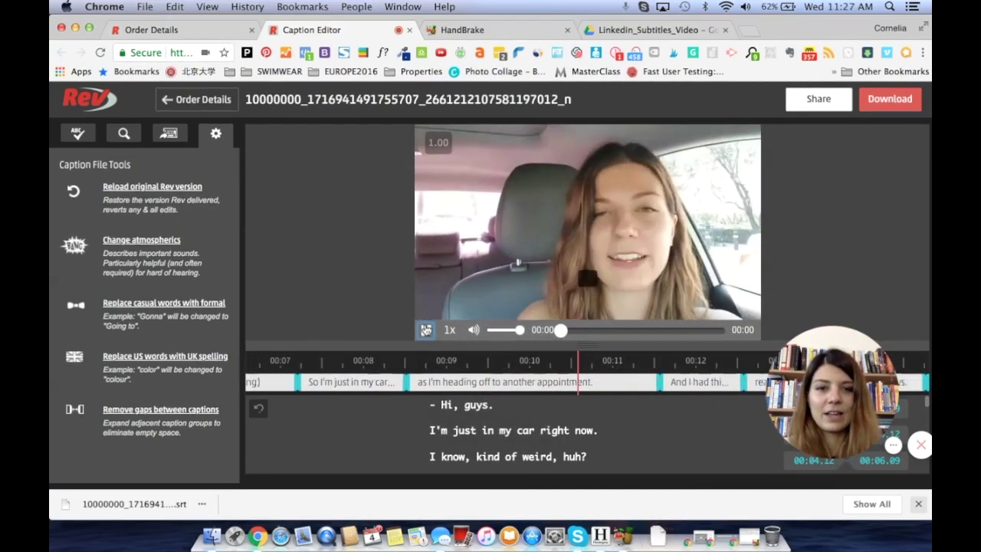
pyautogui.click(425, 329)
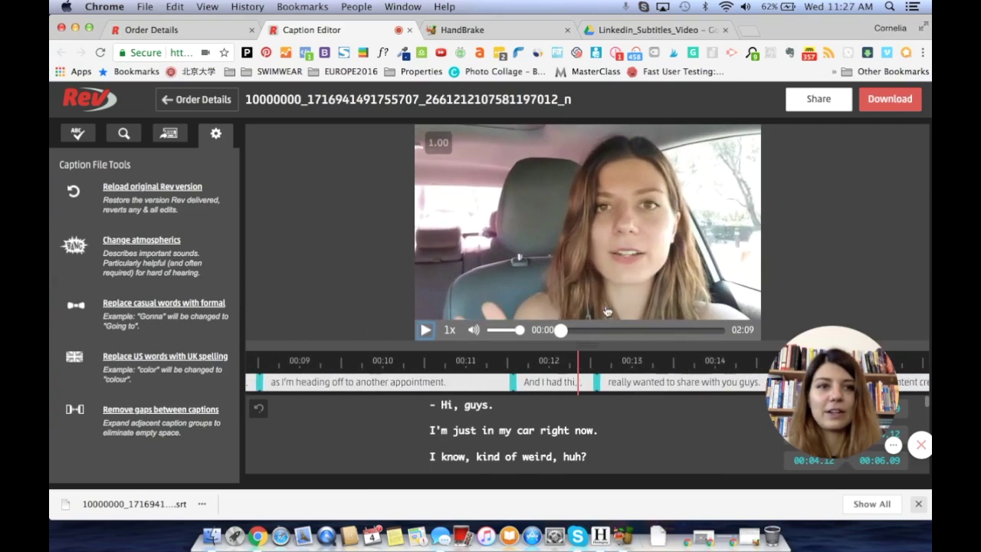
pyautogui.click(182, 105)
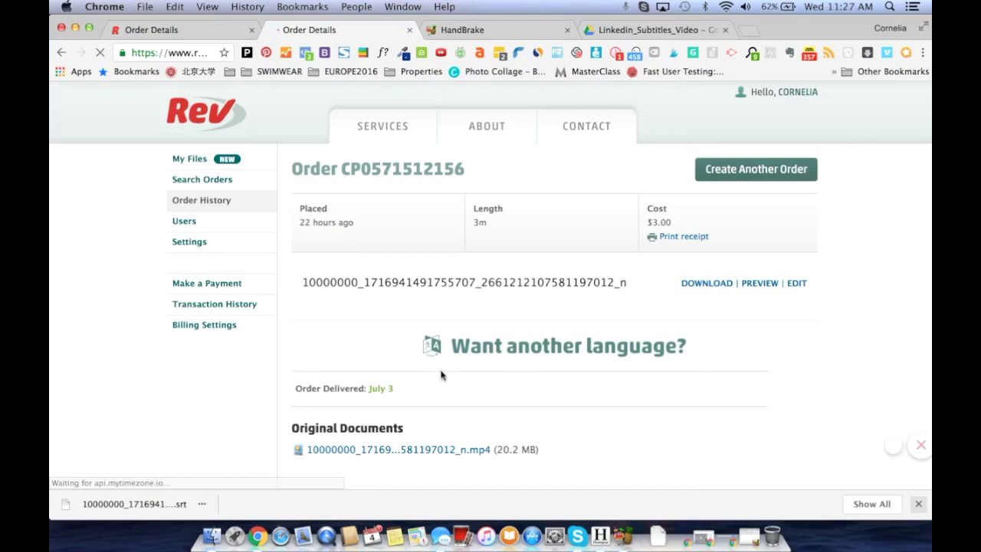
# Step: Download the order's captions as a SubRip (.srt) file
pyautogui.click(698, 284)
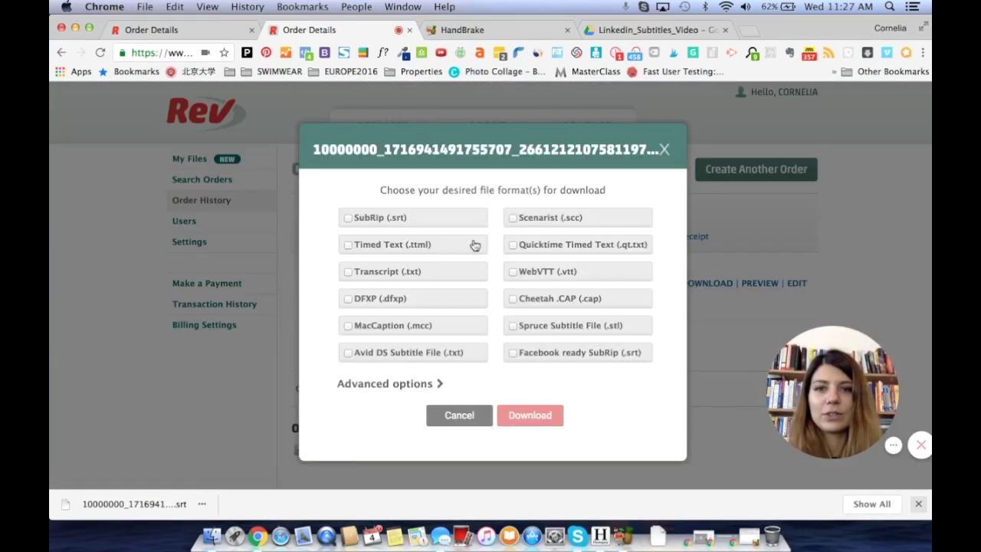
pyautogui.click(348, 217)
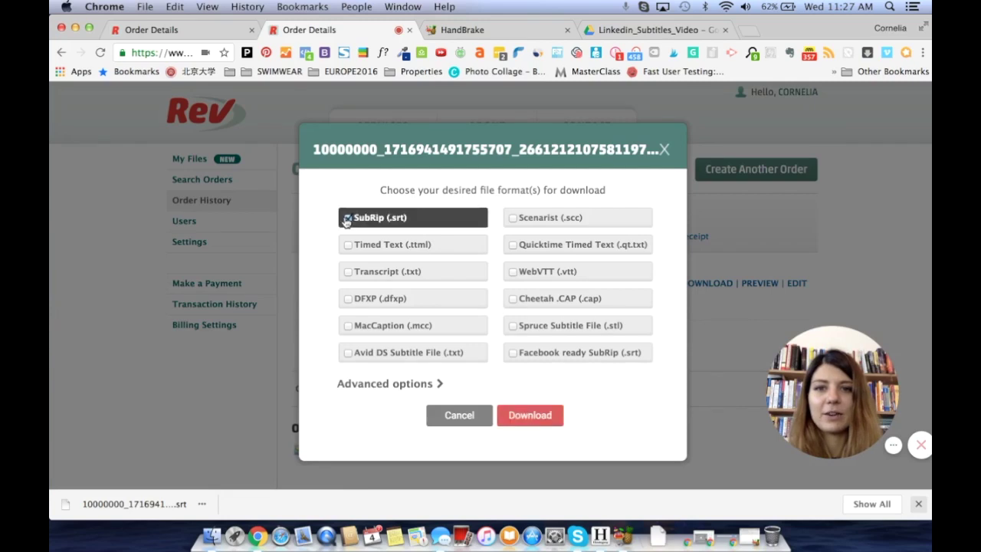
pyautogui.click(518, 420)
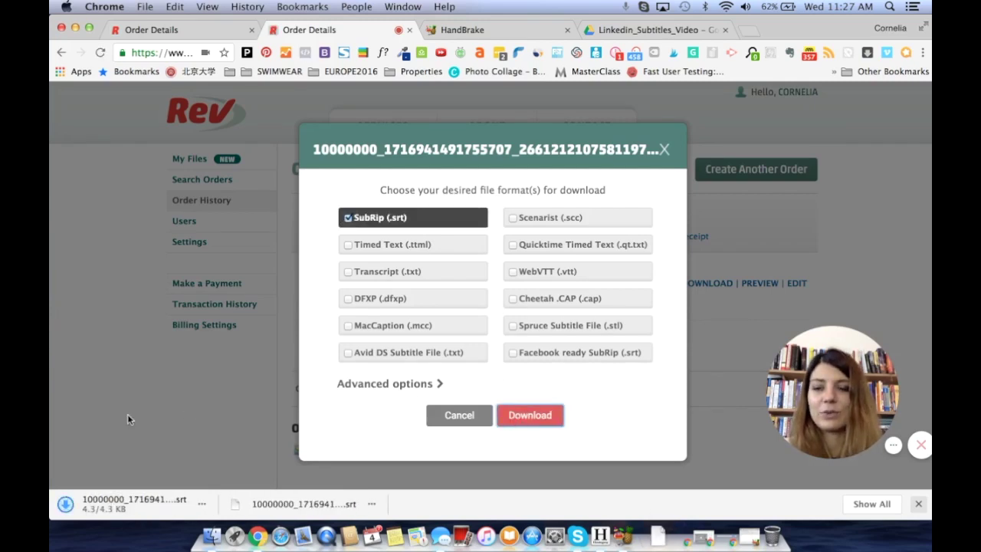
pyautogui.click(664, 149)
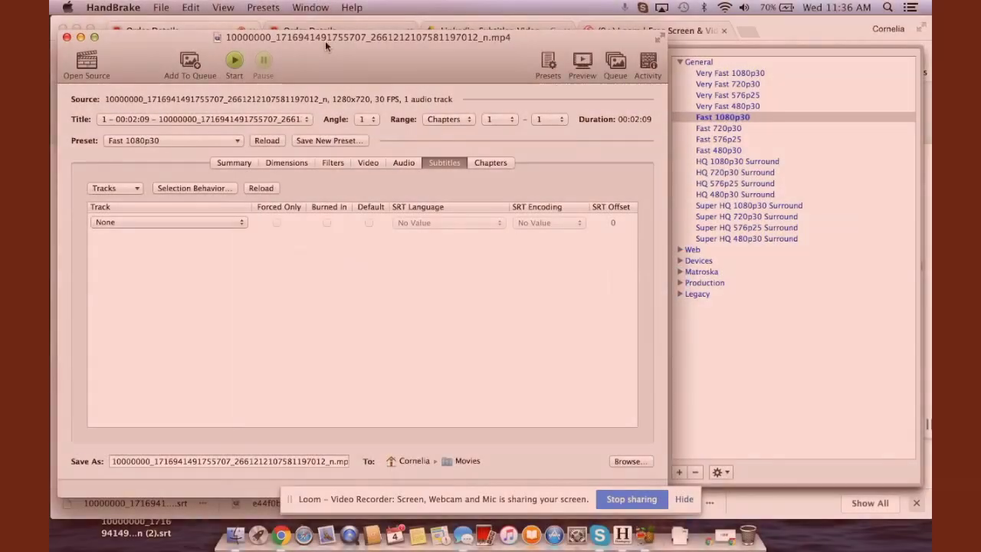
# Step: In HandBrake, review the Summary settings and bring up the Open Source file chooser
pyautogui.moveTo(324, 40); pyautogui.dragTo(322, 25)
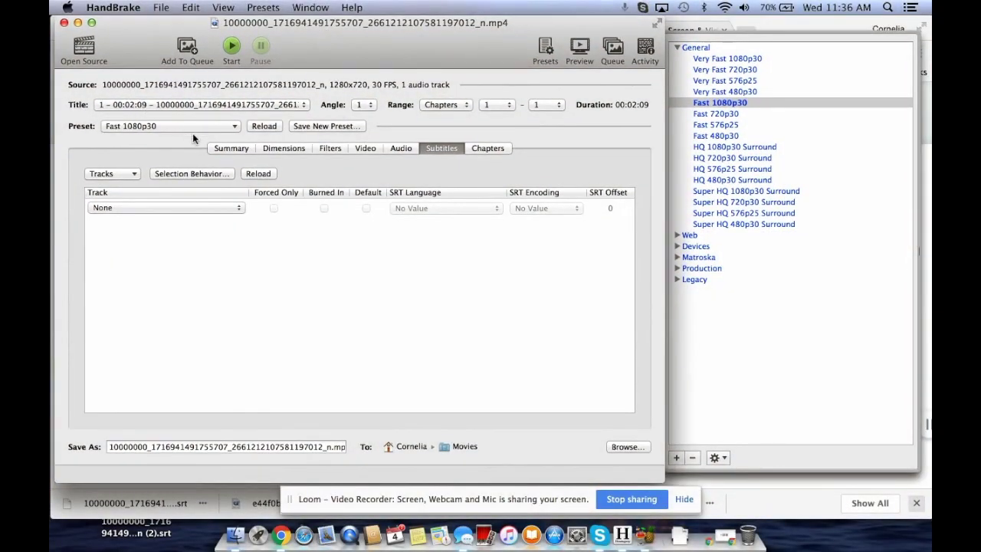
pyautogui.click(216, 147)
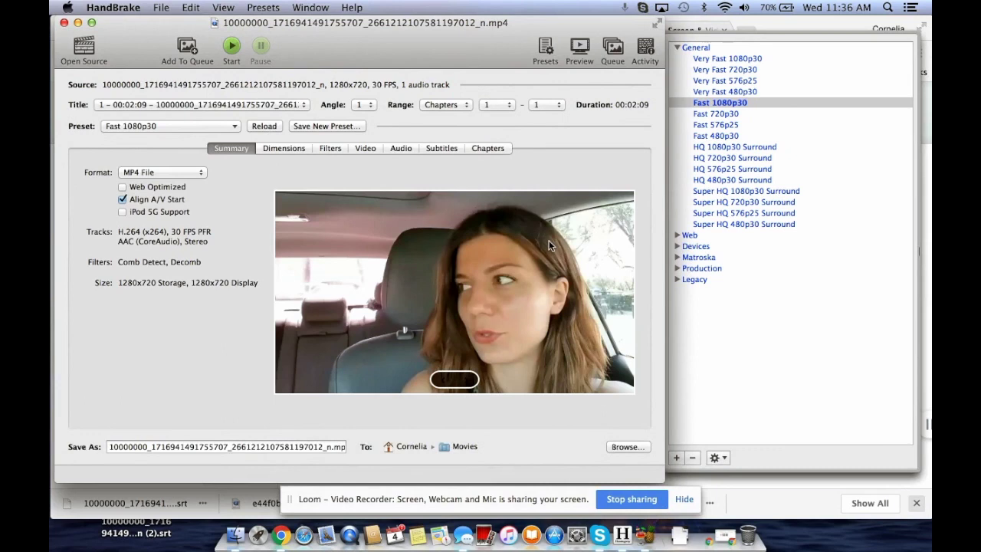
pyautogui.click(84, 49)
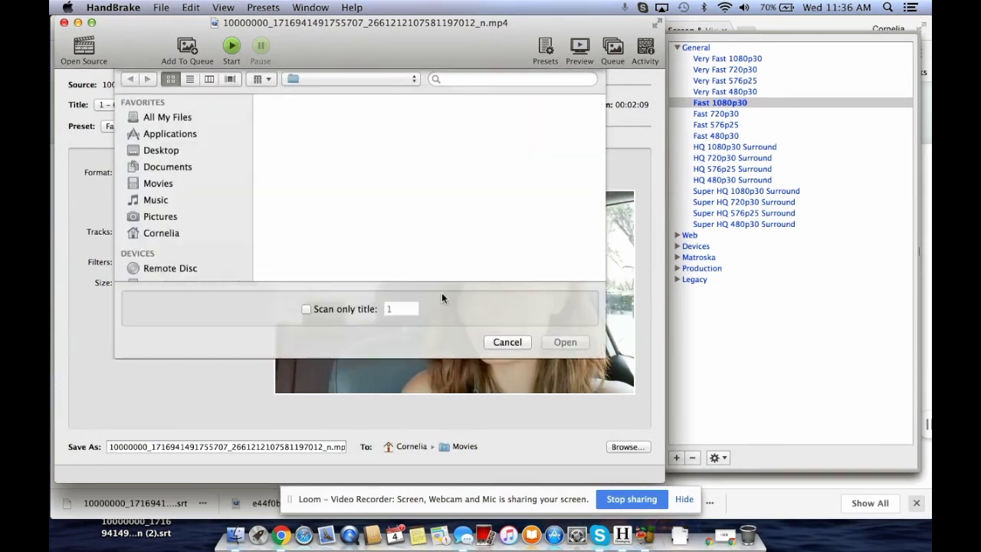
# Step: Load the downloaded .srt file into HandBrake's Subtitles as an external English track
pyautogui.click(498, 346)
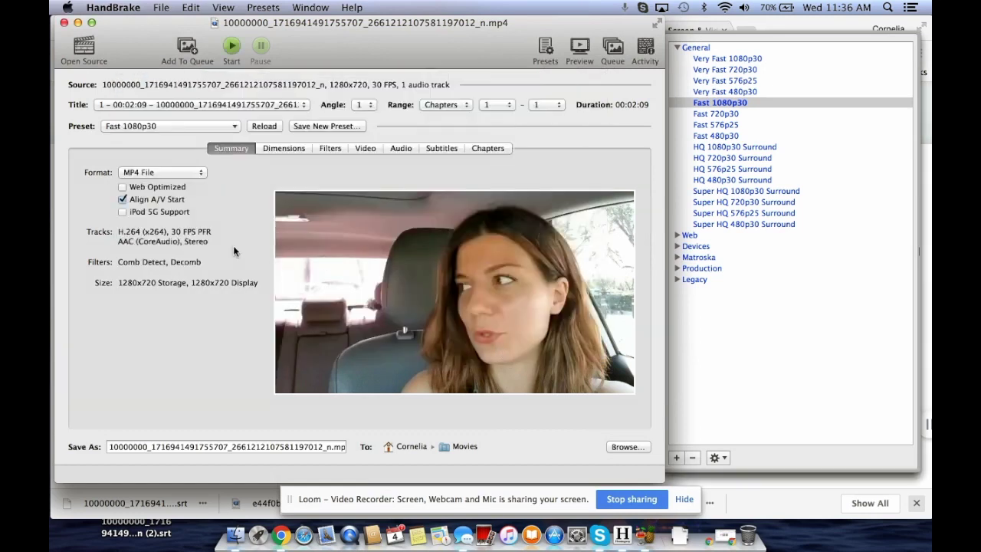
pyautogui.click(440, 148)
pyautogui.click(125, 172)
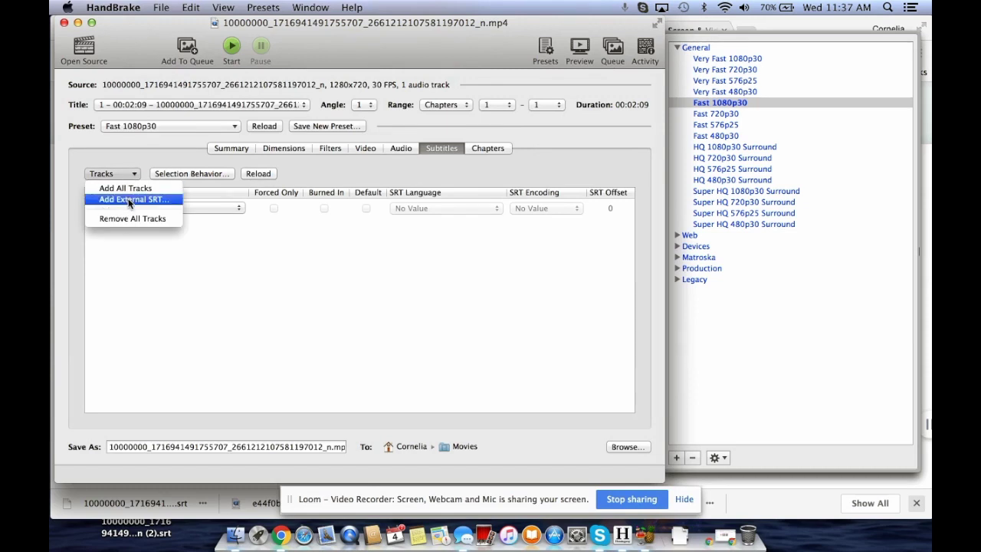
pyautogui.click(131, 200)
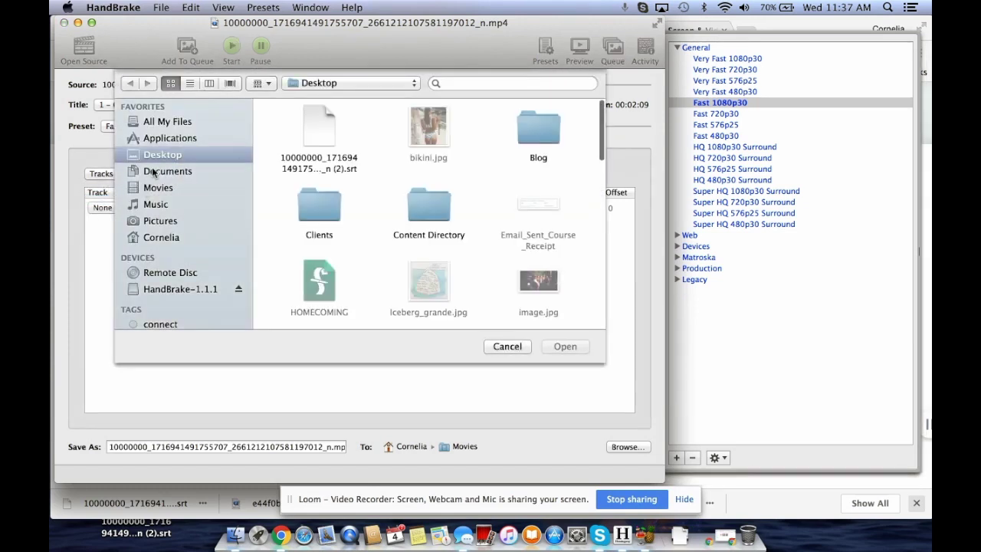
pyautogui.click(317, 129)
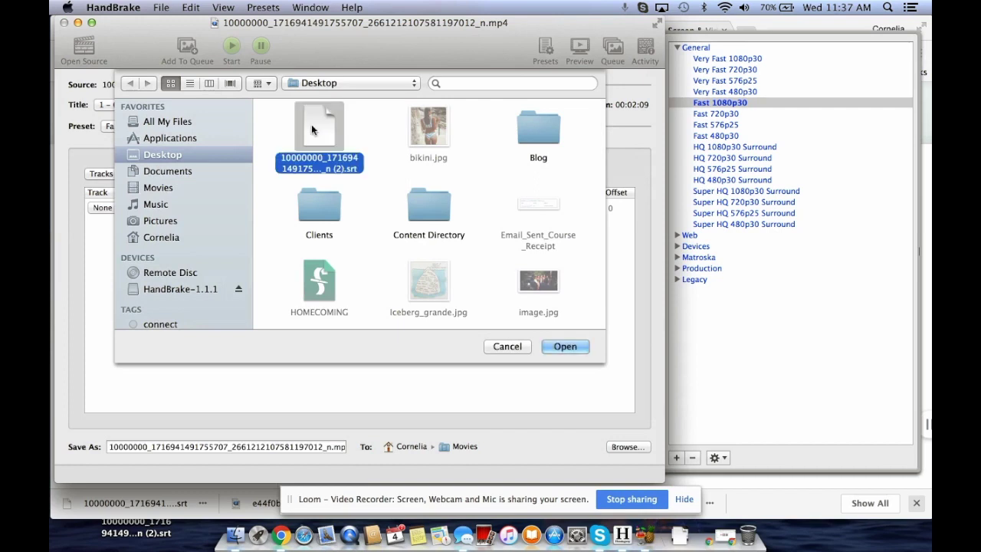
pyautogui.click(564, 346)
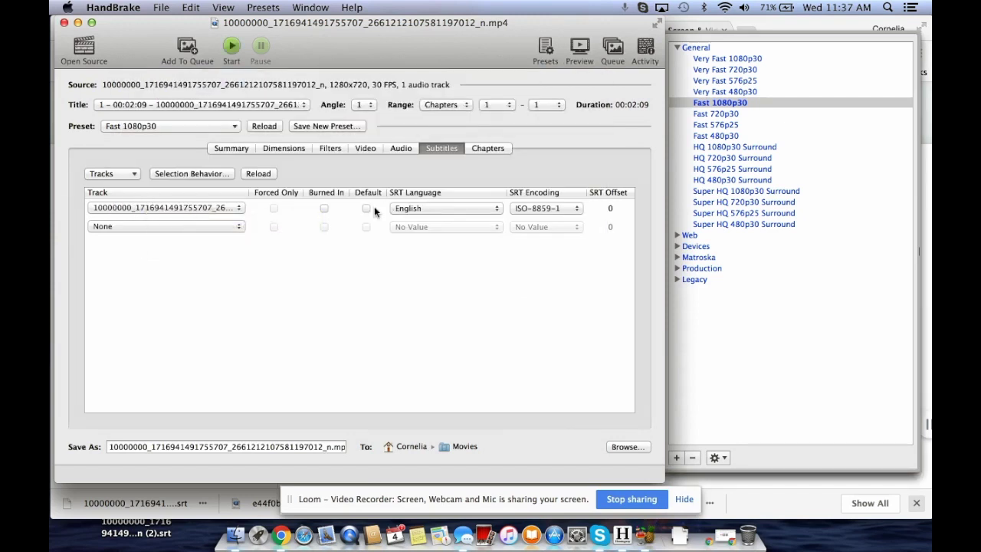
# Step: Set the SRT caption track to Burned In and start encoding the video
pyautogui.click(323, 208)
pyautogui.click(323, 227)
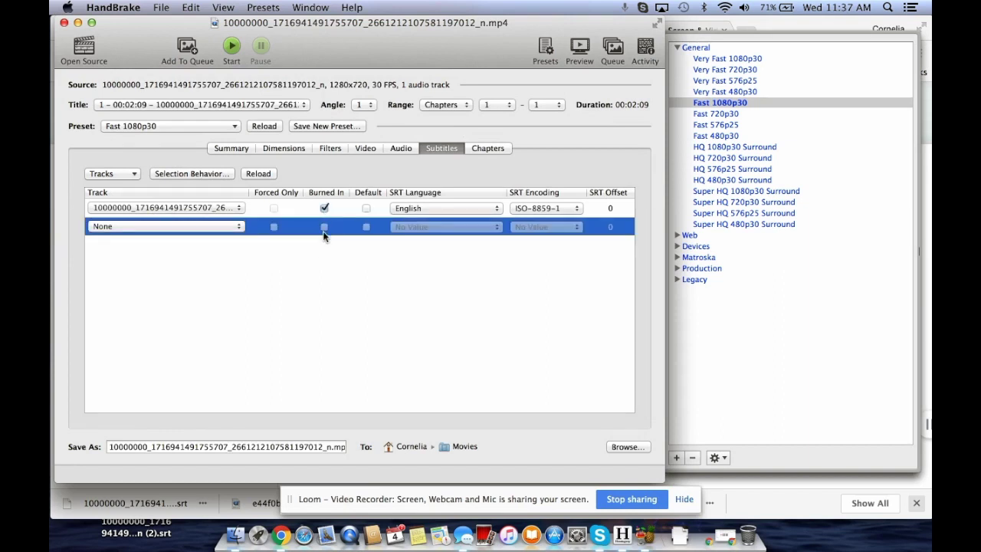
pyautogui.click(303, 277)
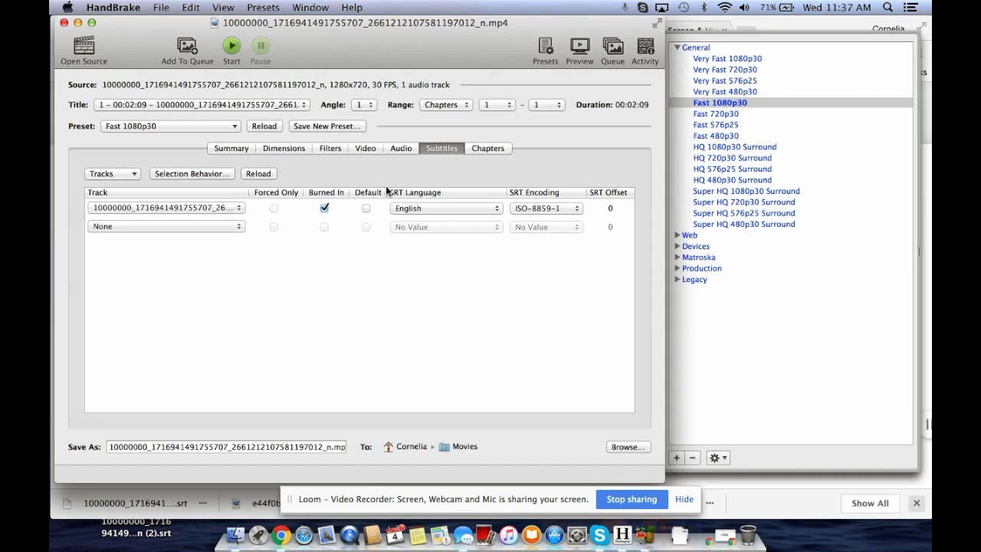
pyautogui.click(231, 49)
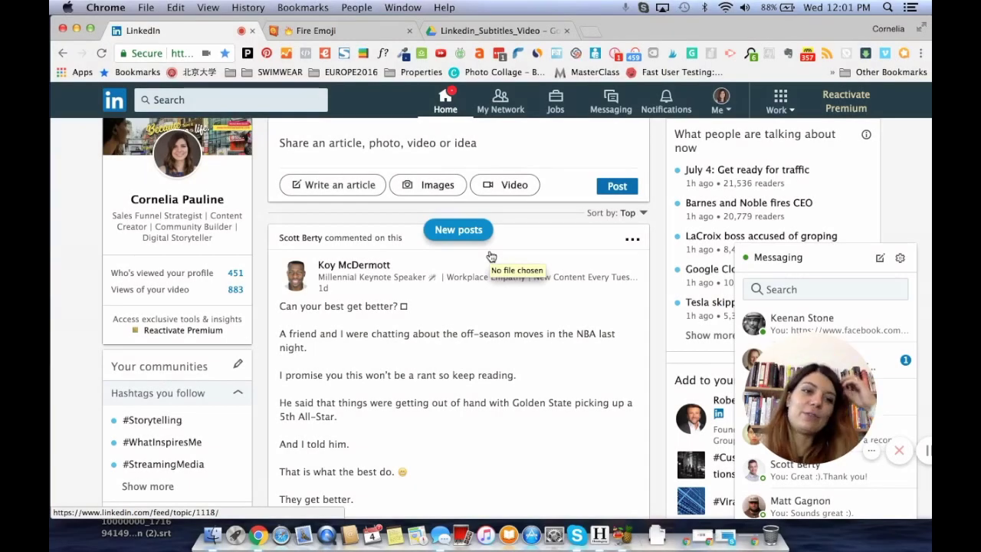
# Step: Start a LinkedIn post and attach the encoded 34.6 MB car video mp4 from Movies
pyautogui.click(334, 154)
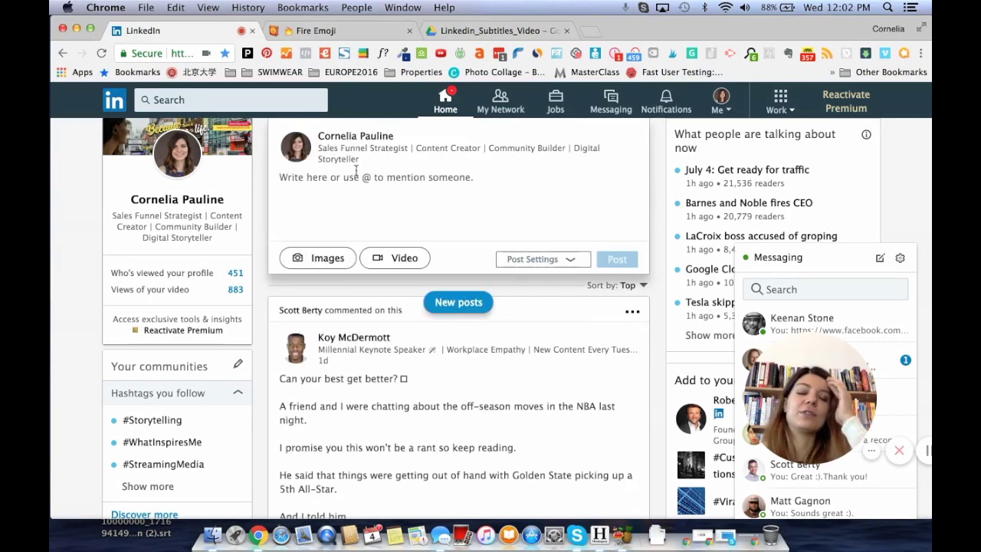
pyautogui.click(389, 259)
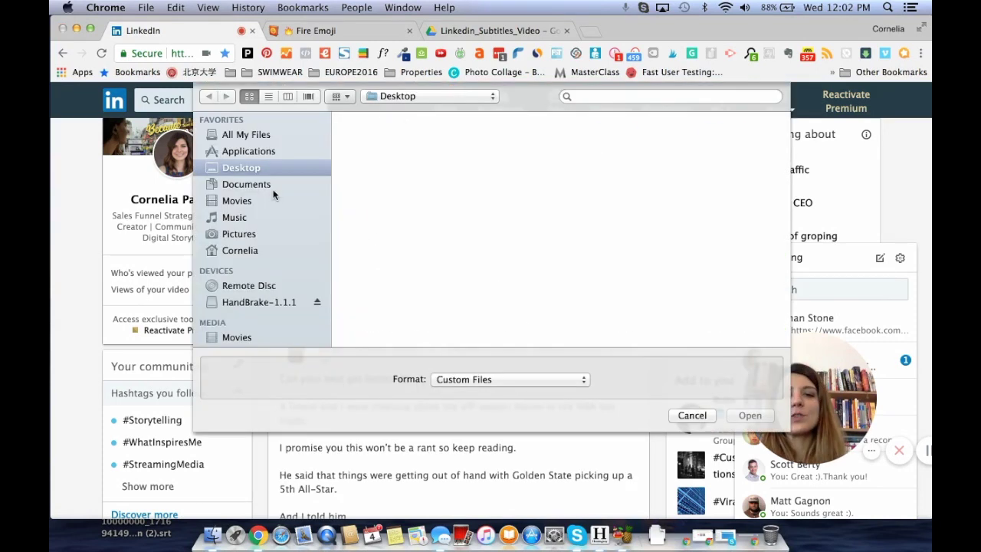
pyautogui.click(239, 204)
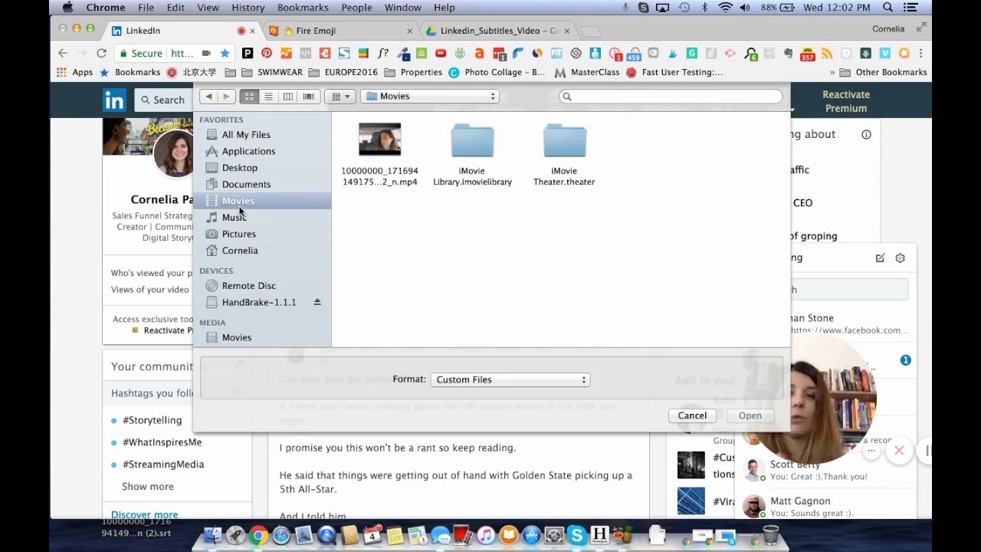
pyautogui.click(620, 539)
pyautogui.tripleClick(197, 476)
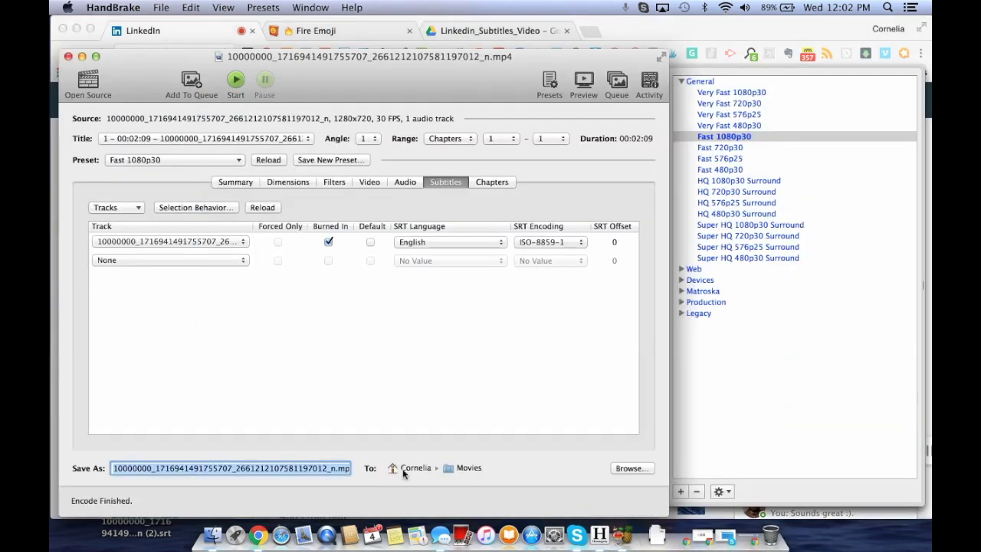
pyautogui.click(83, 57)
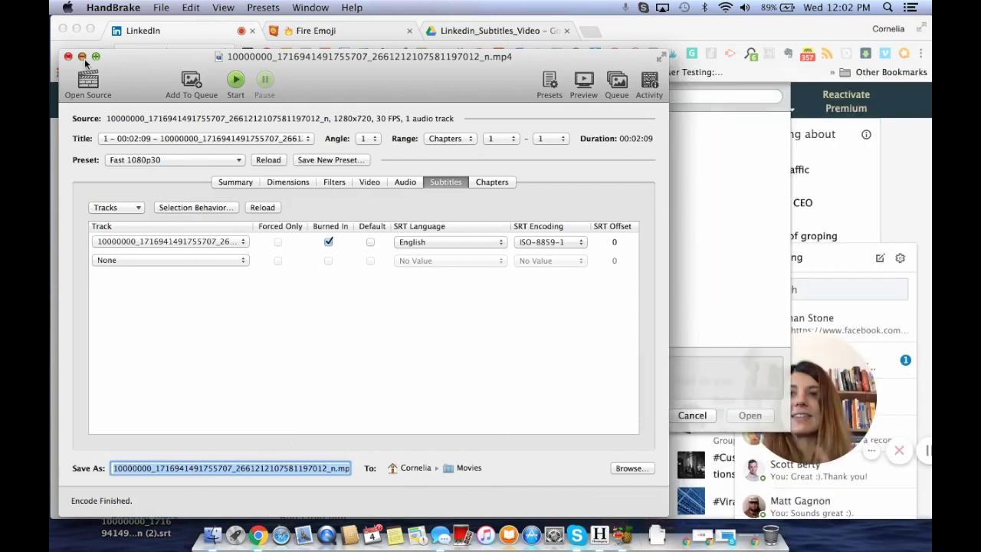
pyautogui.click(376, 146)
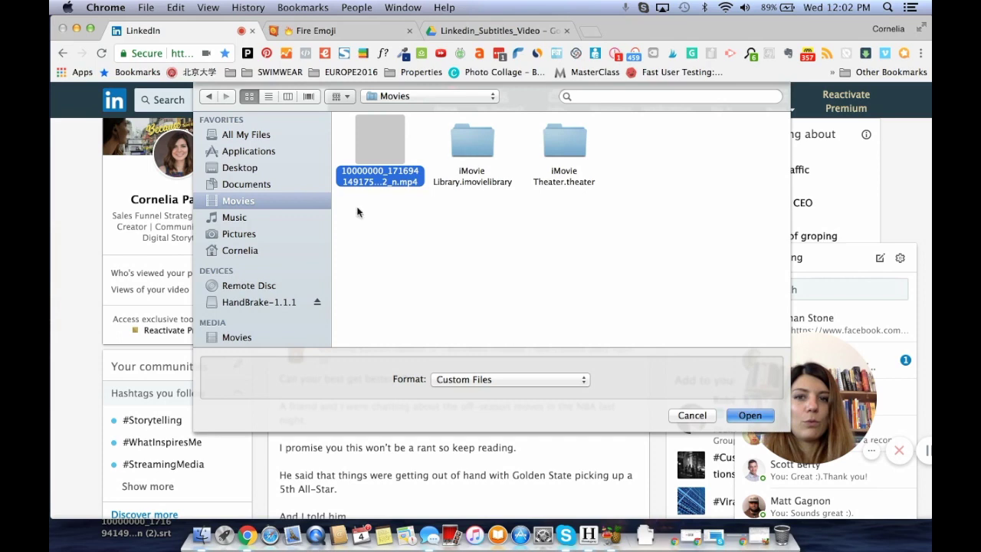
pyautogui.press('Return')
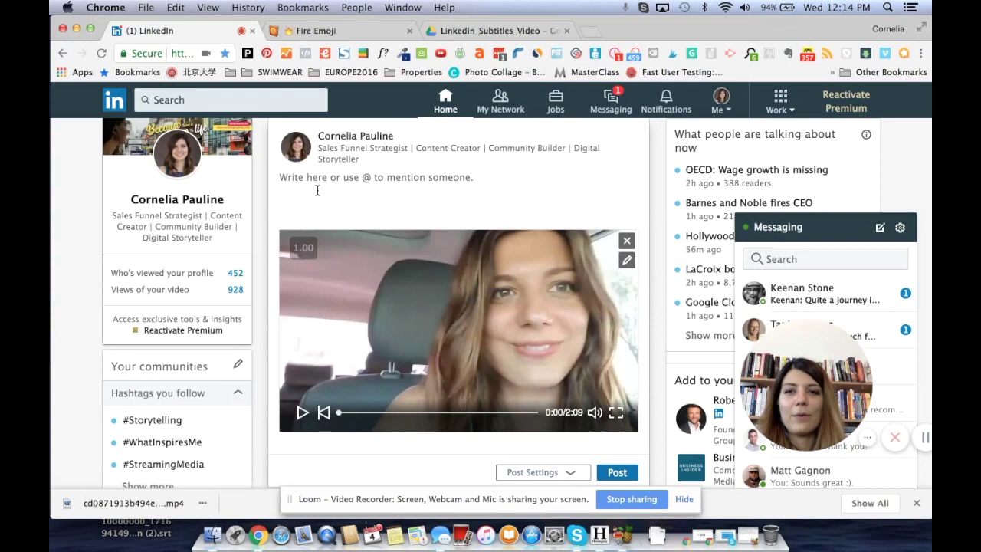
# Step: Write the post text opening "I'm in my car right now" between car emojis, ending with a tips question
pyautogui.scroll(-2, 317, 190)
pyautogui.scroll(2, 317, 190)
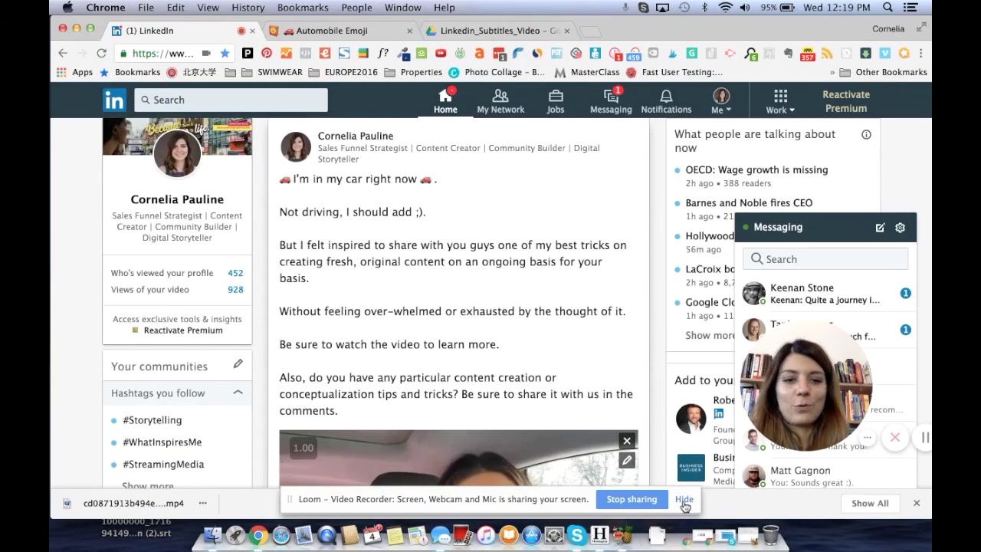
pyautogui.click(682, 501)
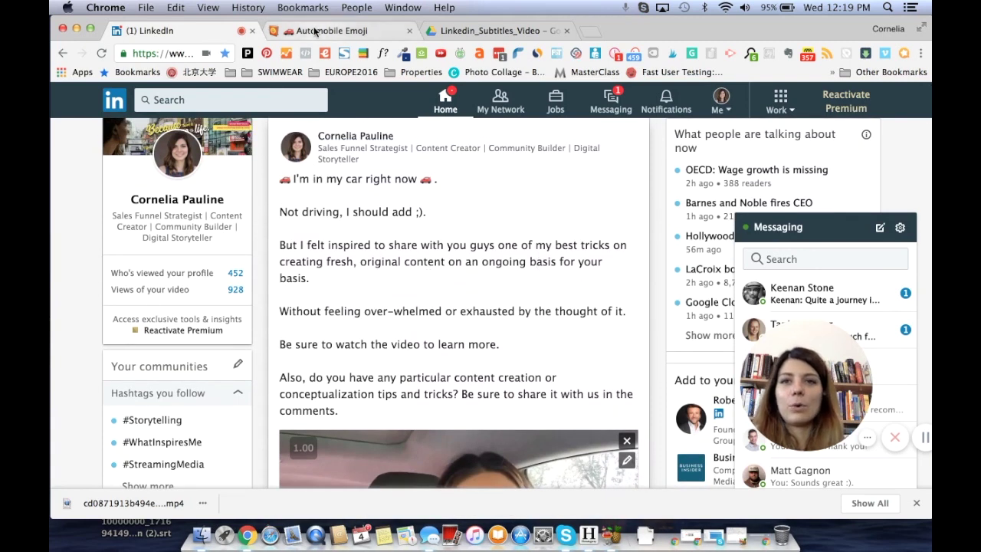
# Step: Search Emojipedia for 'arrow', correcting the misspelled 'arrown down' query
pyautogui.click(314, 31)
pyautogui.click(306, 111)
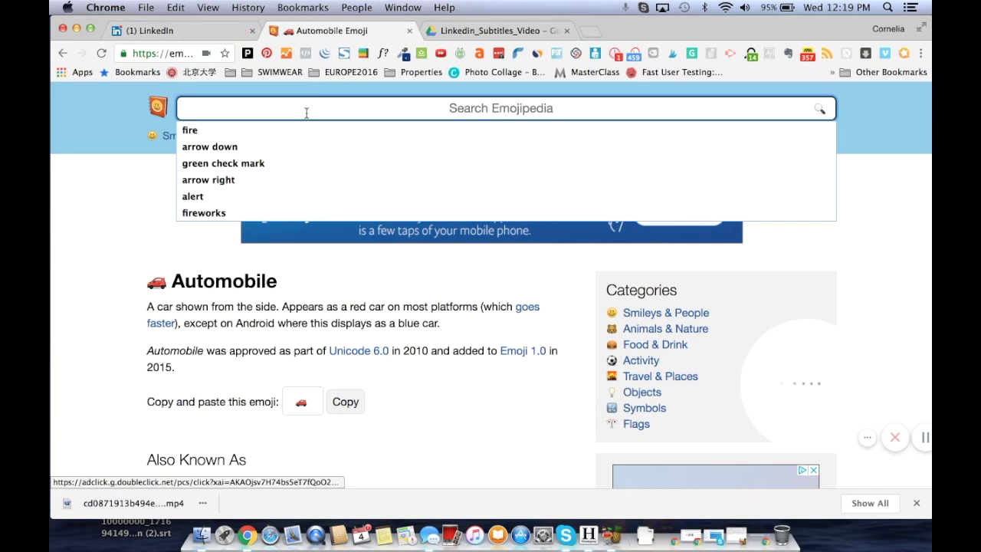
pyautogui.write('arrown down')
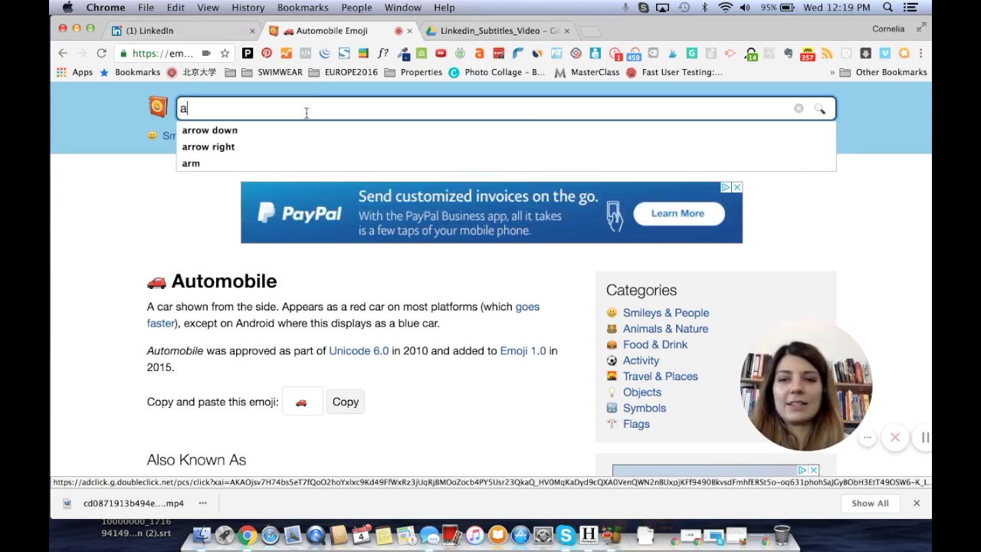
pyautogui.press('Return')
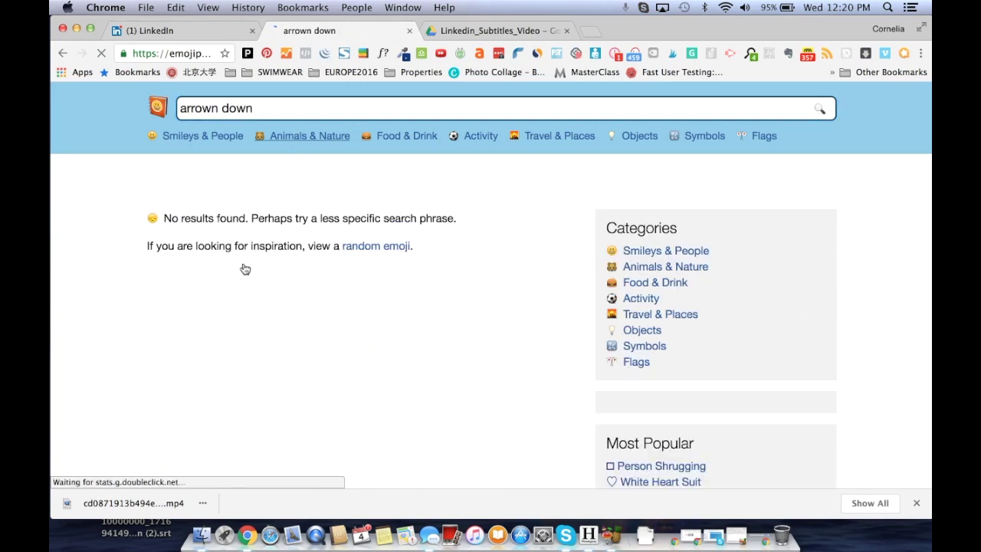
pyautogui.doubleClick(233, 108)
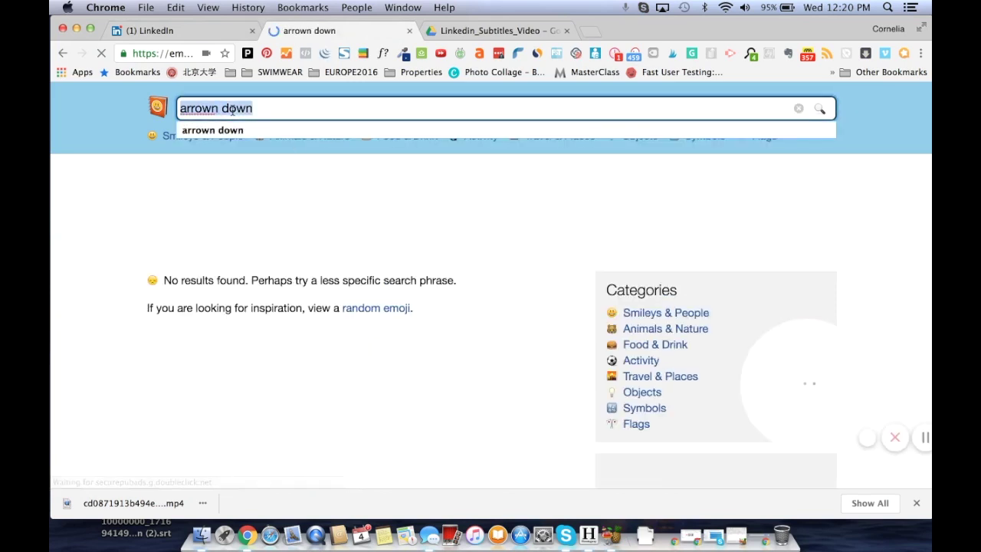
pyautogui.press('BackSpace')
pyautogui.write('arrow')
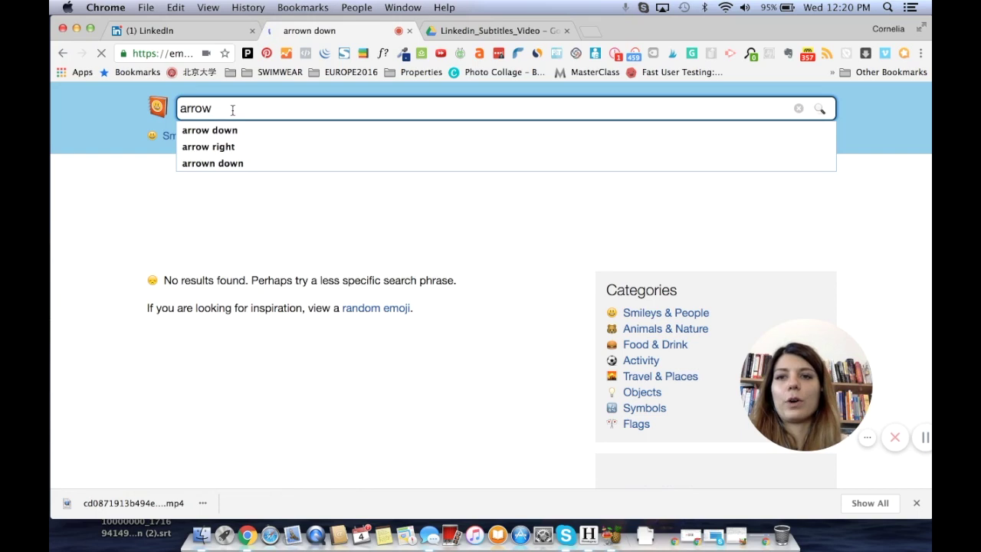
pyautogui.press('Return')
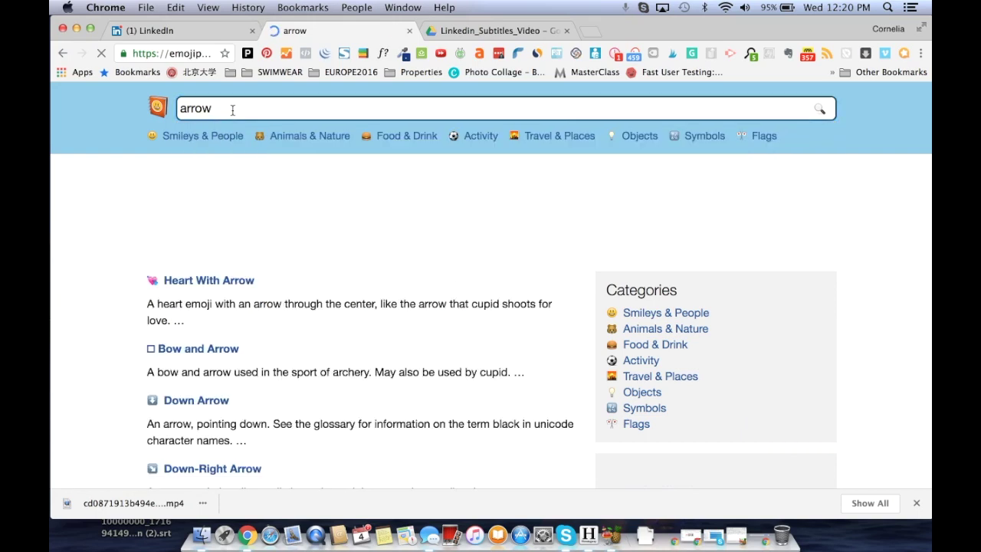
# Step: Copy the Down Arrow emoji and place the cursor after 'comments' in the LinkedIn draft
pyautogui.click(179, 403)
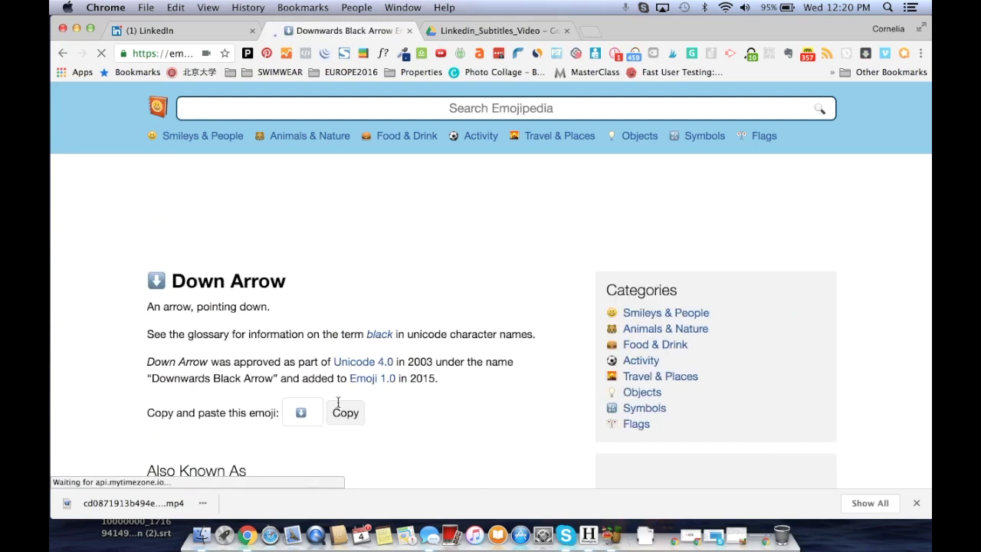
pyautogui.click(345, 412)
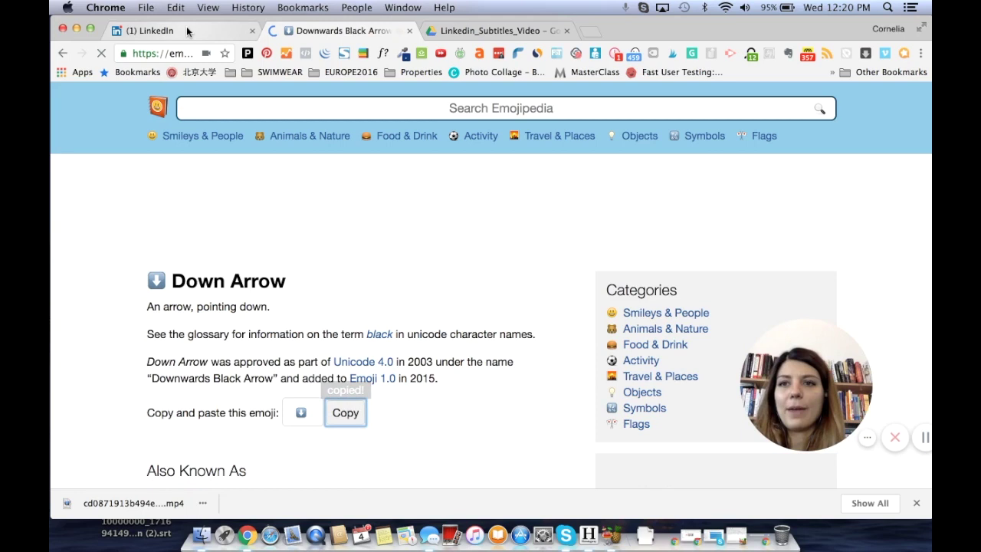
pyautogui.click(186, 31)
pyautogui.click(335, 411)
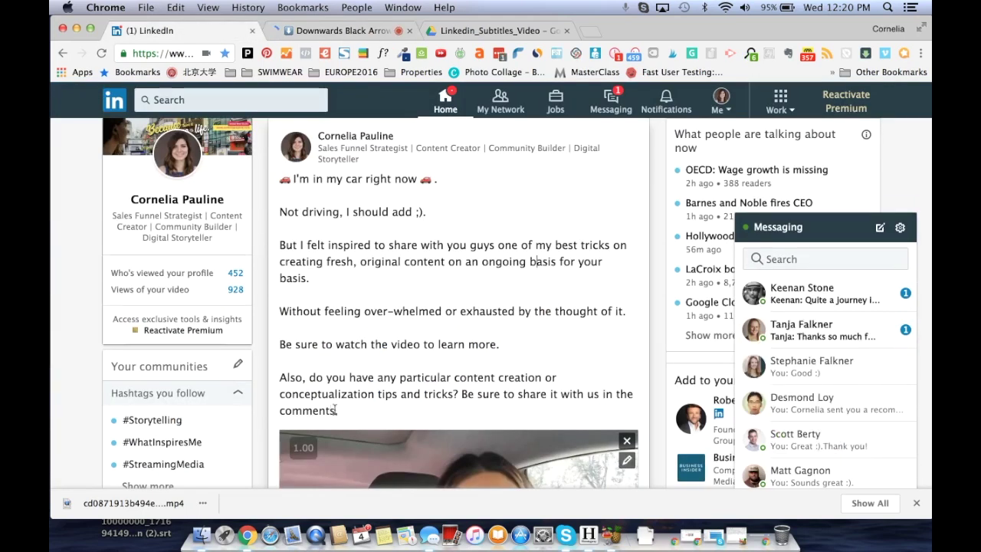
# Step: Paste the down-arrow emoji after 'comments' and add hashtags #LinkedinCreator, #LinkedinVideos and the author's own tags
pyautogui.press('super+v')
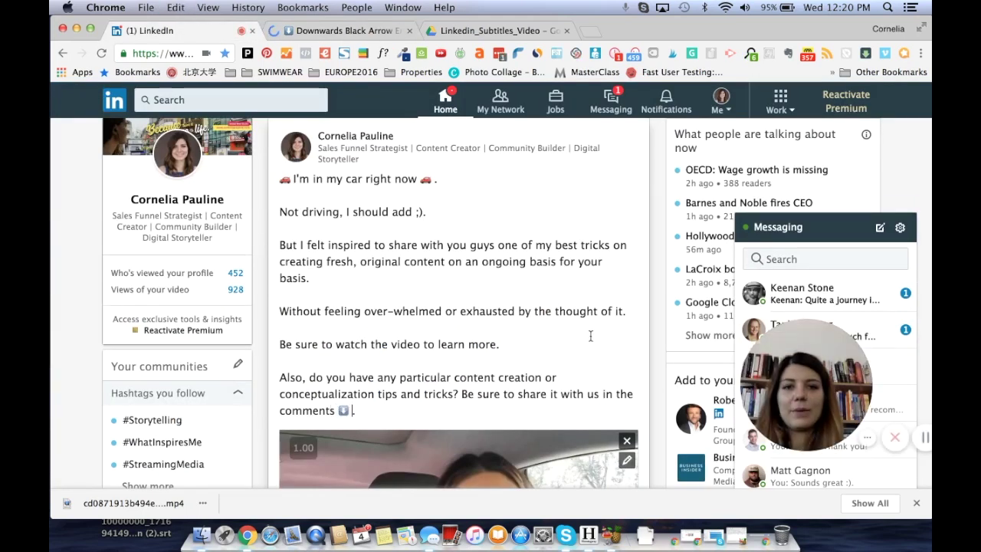
pyautogui.scroll(-2, 590, 336)
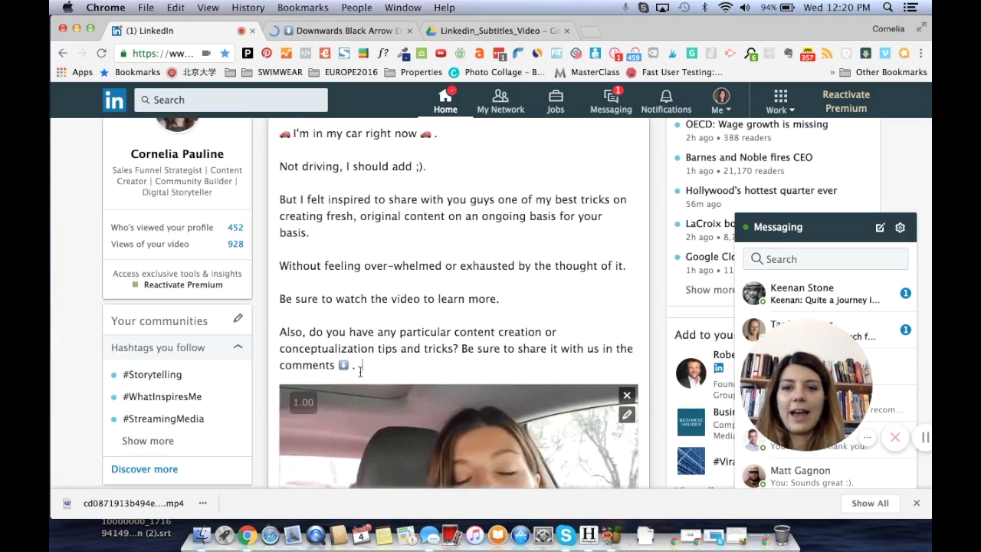
pyautogui.press('Return')
pyautogui.press('Return')
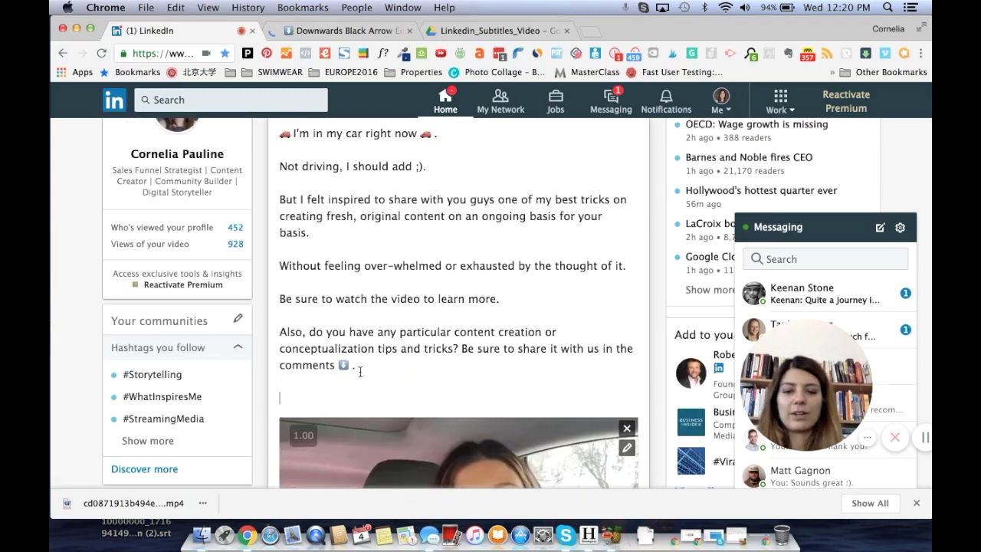
pyautogui.write('#LinkedinCre')
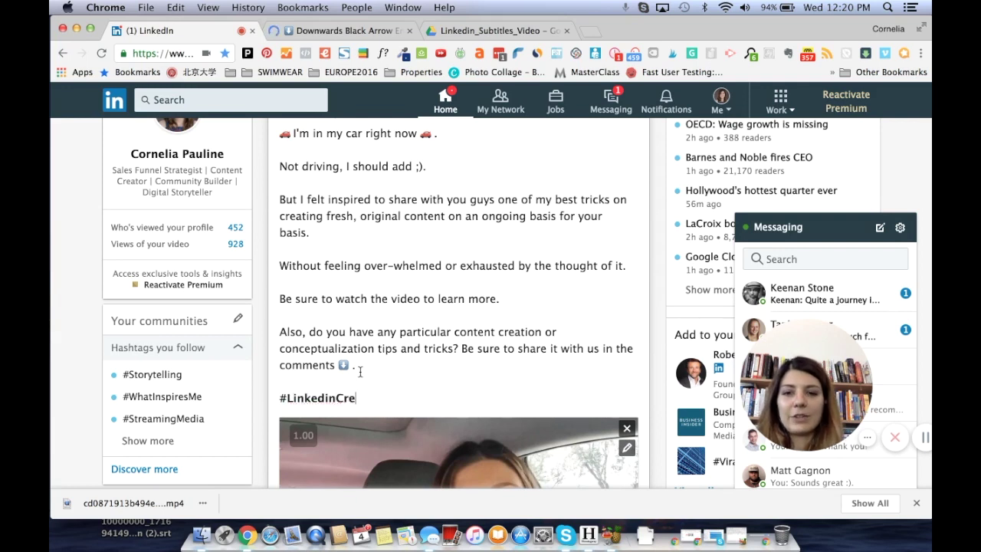
pyautogui.write('ator #Corneliapa')
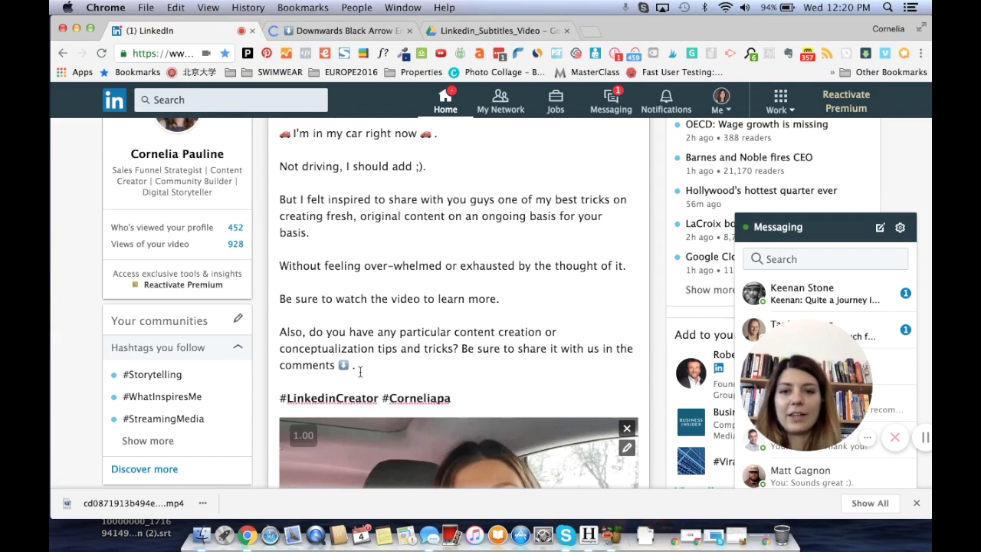
pyautogui.press('BackSpace')
pyautogui.press('BackSpace')
pyautogui.write('Pauline')
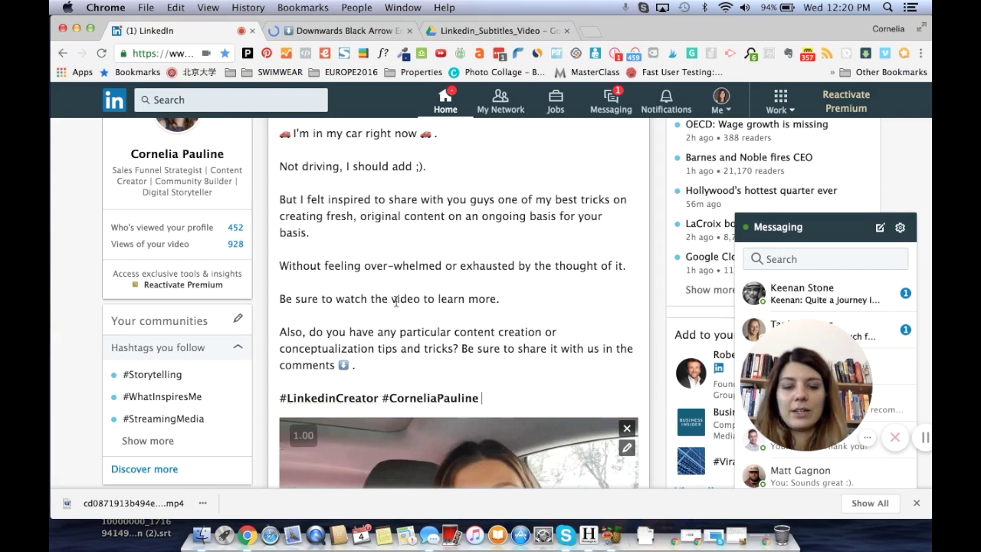
pyautogui.write(' #CorneliasNuggets #Cornelia')
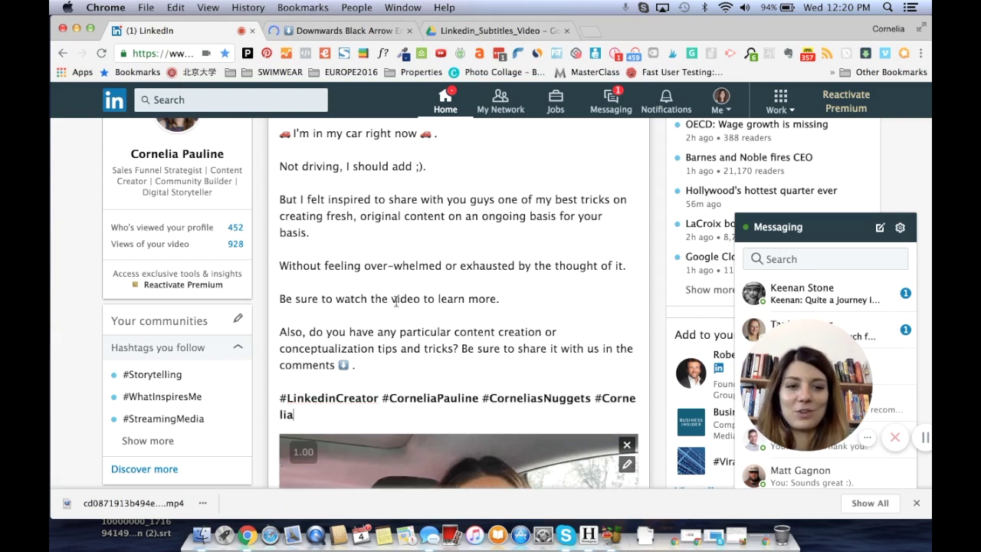
pyautogui.write('sVideos #L')
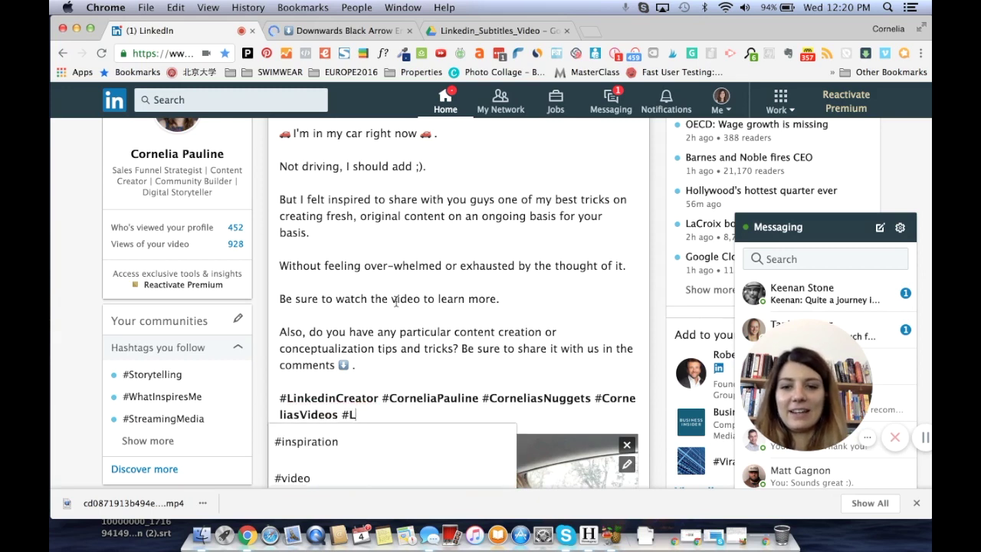
pyautogui.write('inkedinVideos')
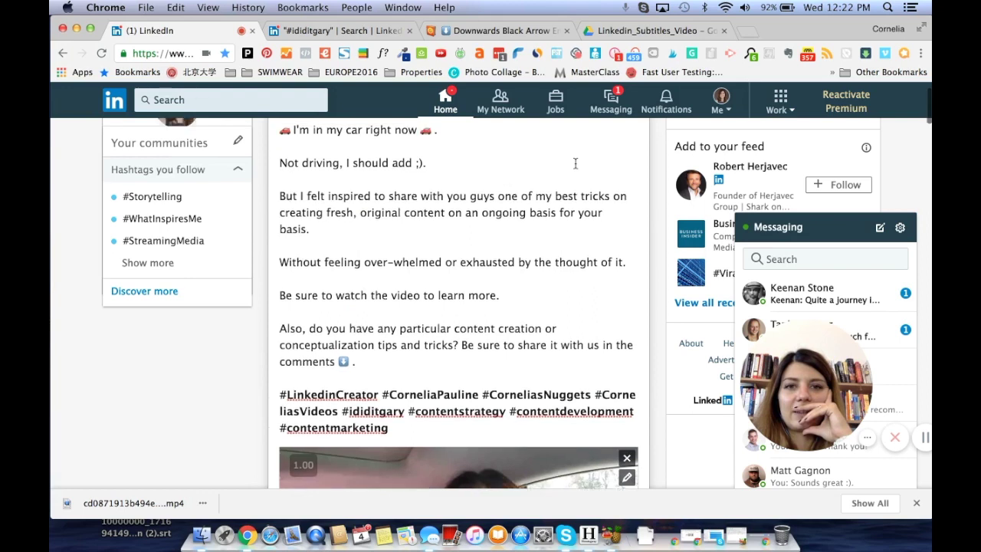
# Step: Preview the subtitled car video to check its captions, then publish the LinkedIn post
pyautogui.scroll(-10, 576, 168)
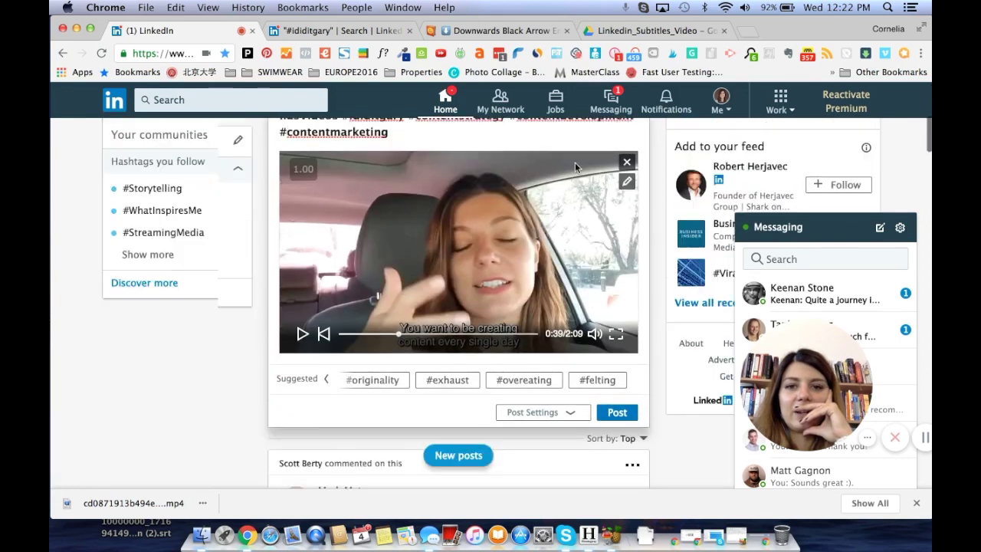
pyautogui.click(301, 286)
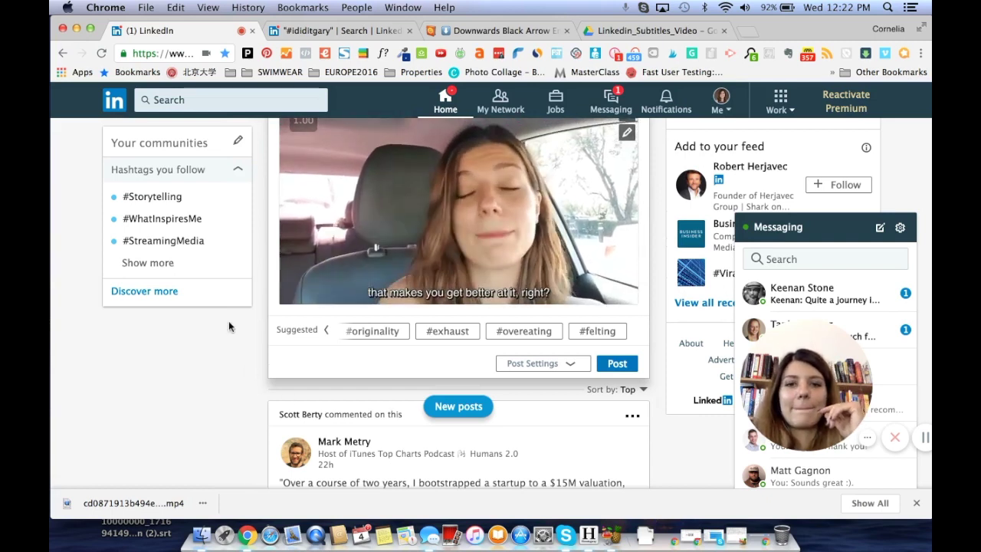
pyautogui.click(303, 285)
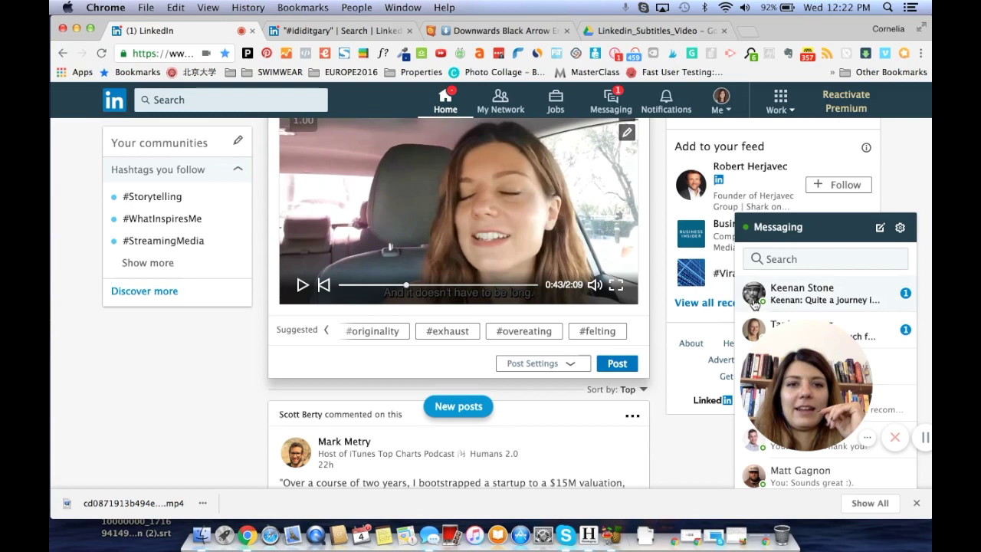
pyautogui.scroll(3, 656, 322)
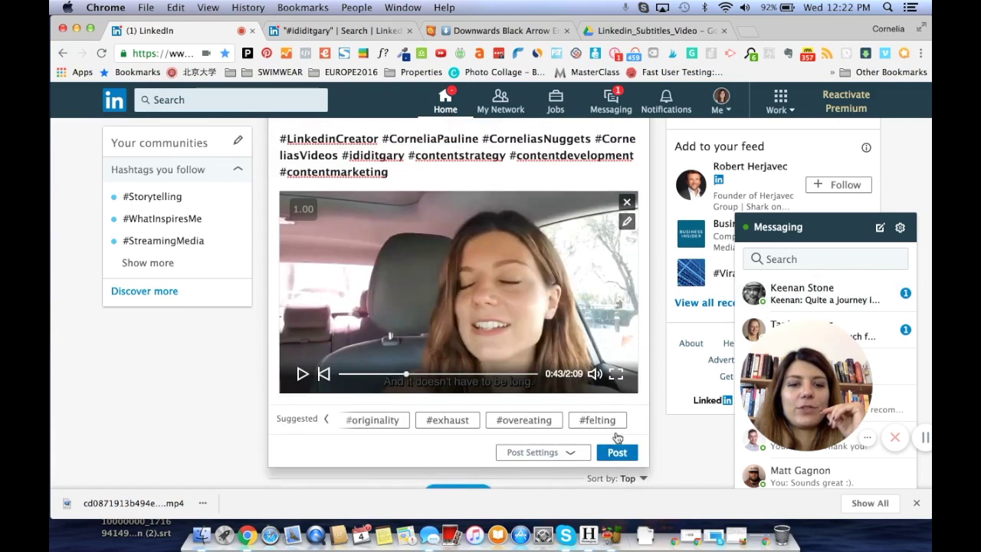
pyautogui.click(616, 453)
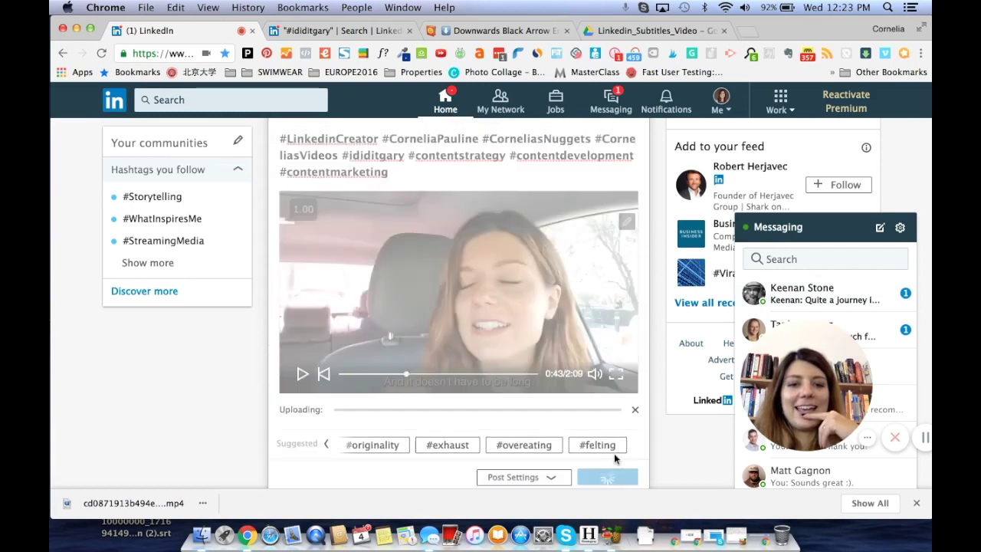